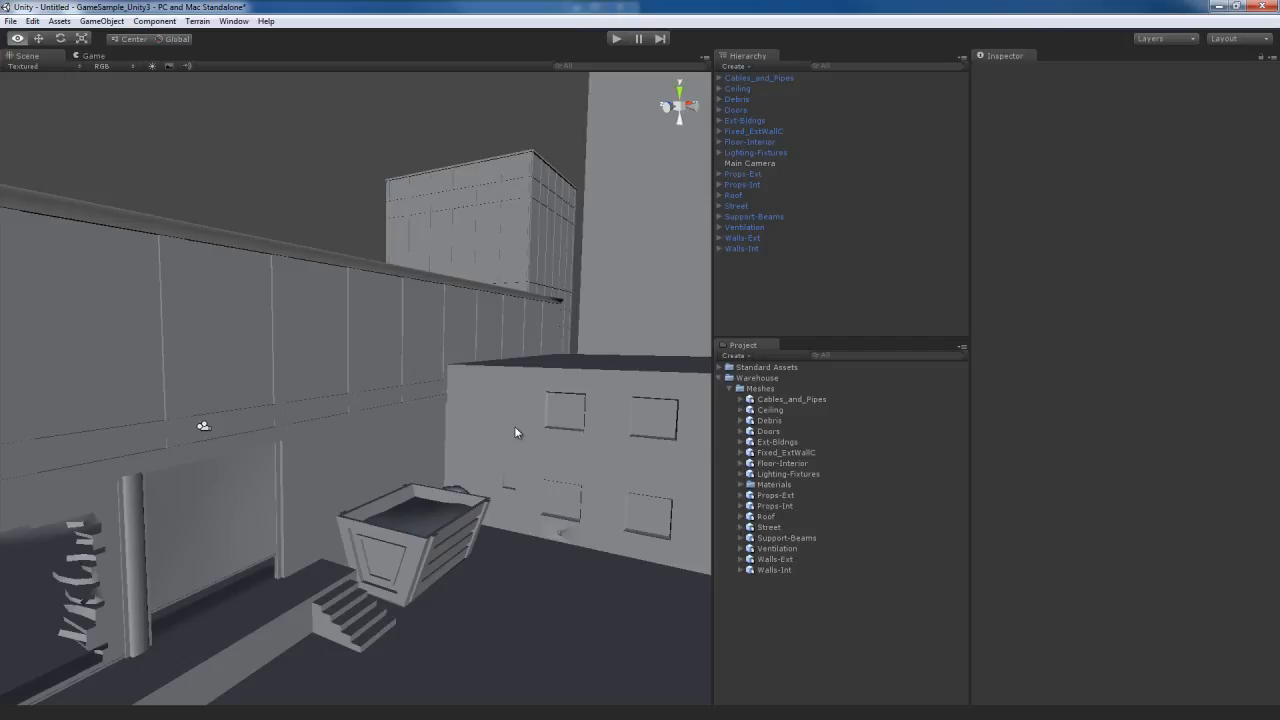
Create a folder named Textures inside the project's Warehouse folder
right_click_drag(415, 421, 449, 426)
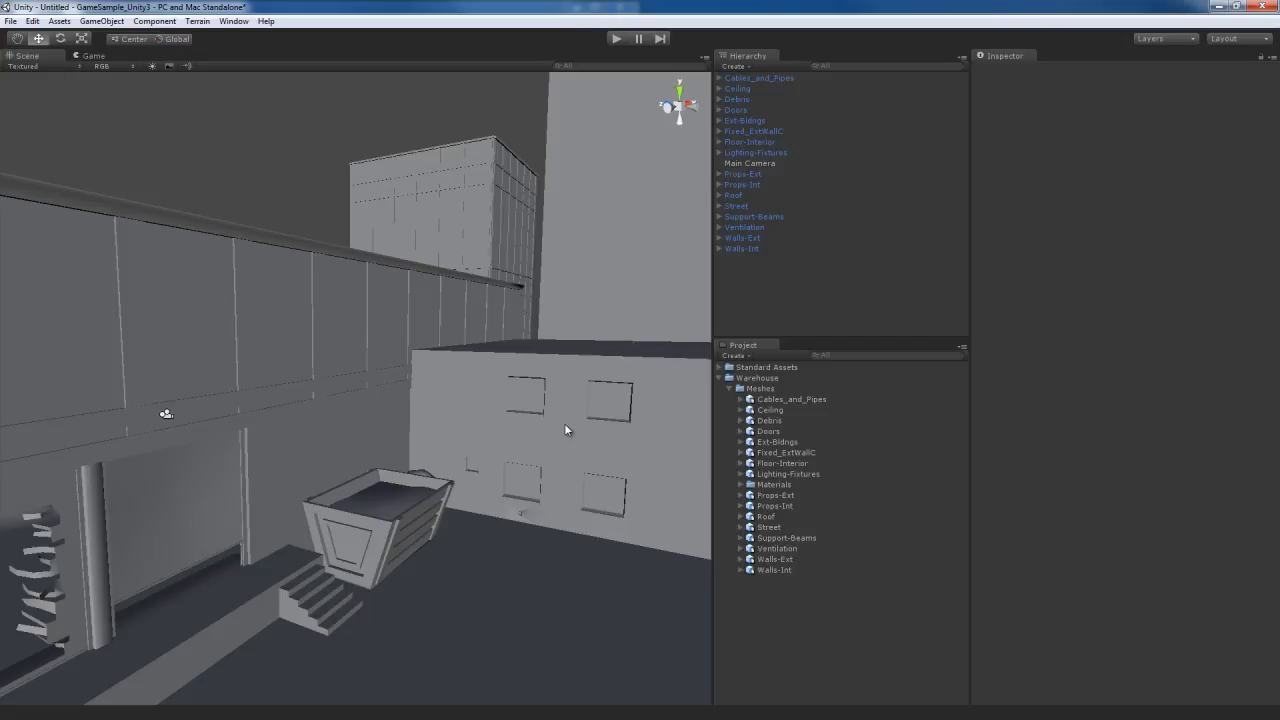
left_click(772, 379)
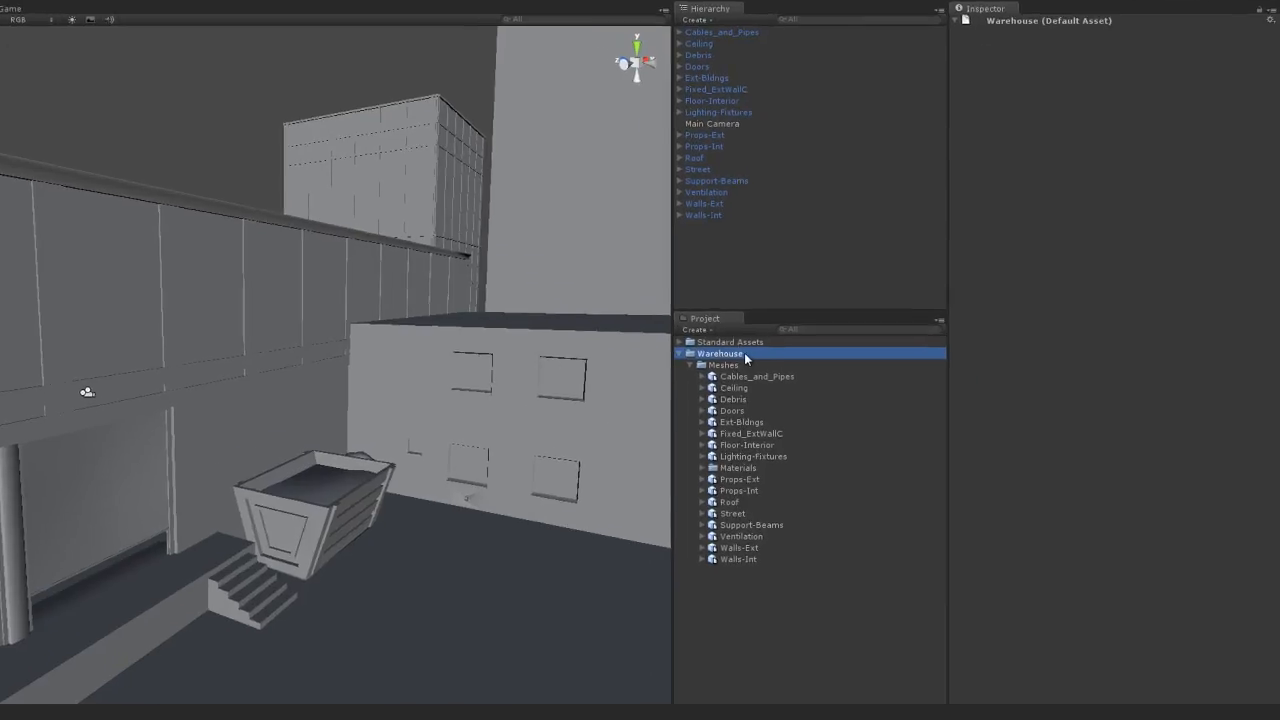
right_click(738, 353)
mouse_move(648, 251)
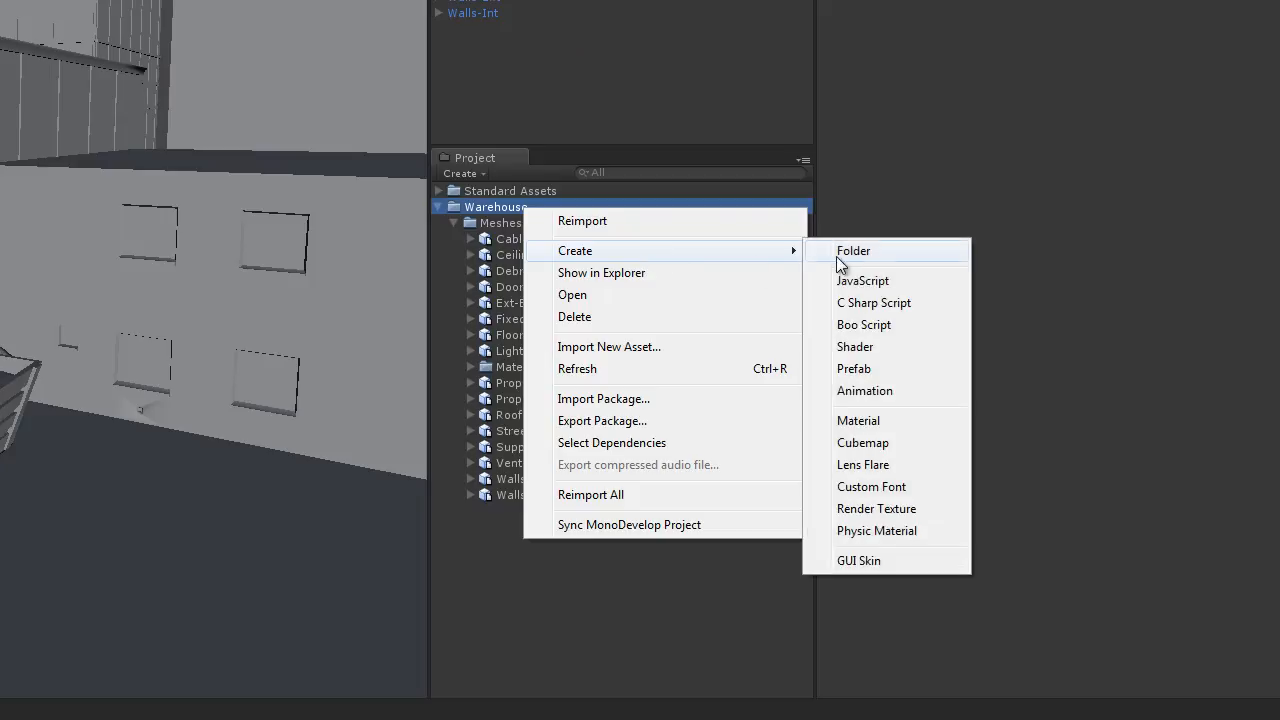
left_click(858, 252)
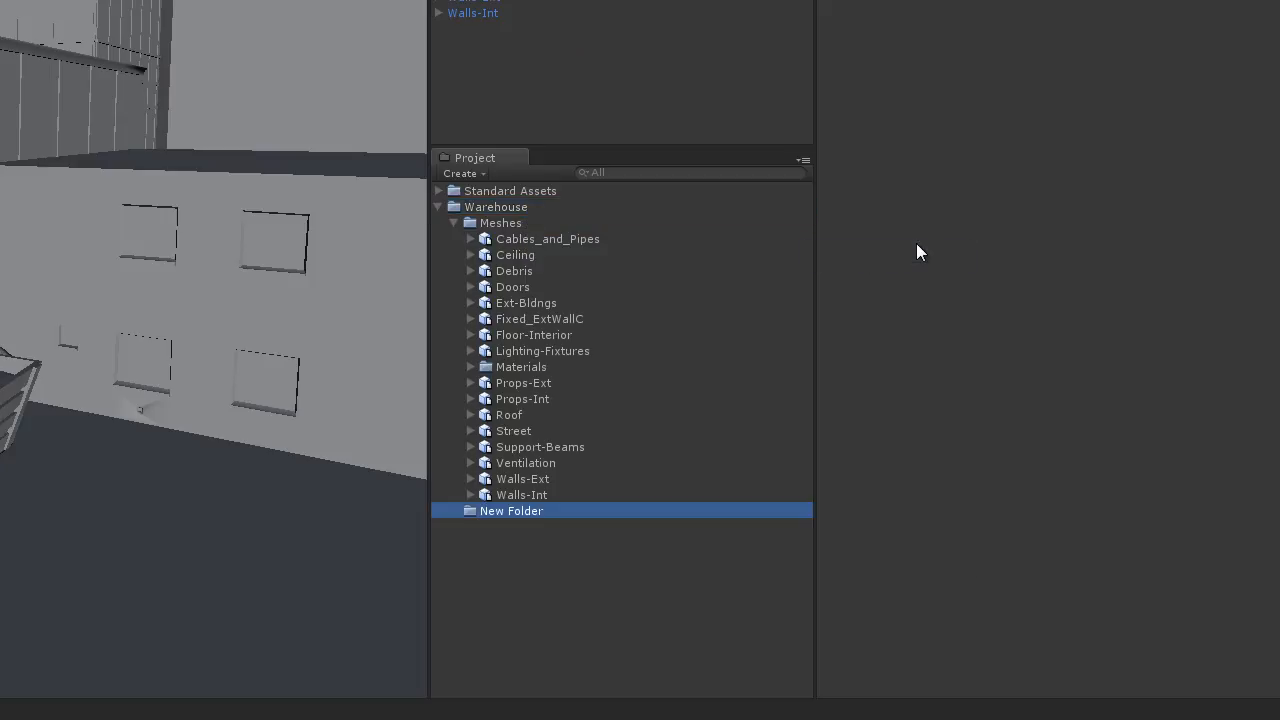
type("Textures")
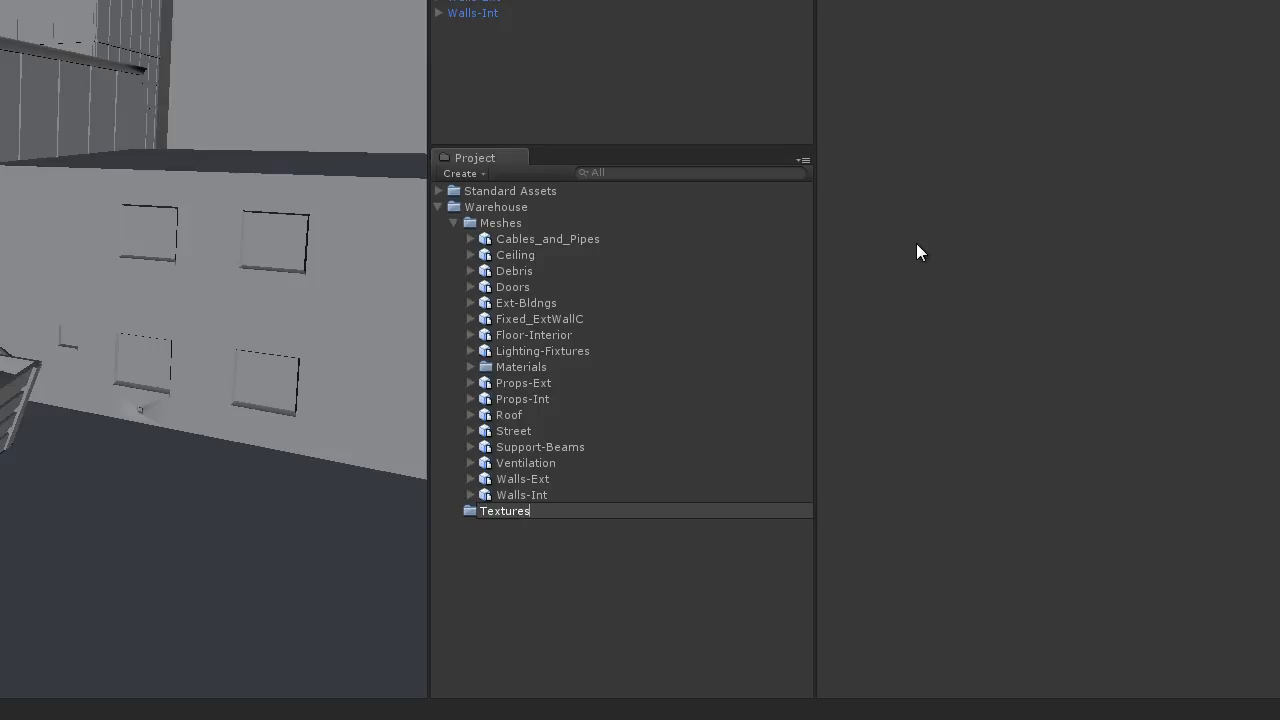
key("Return")
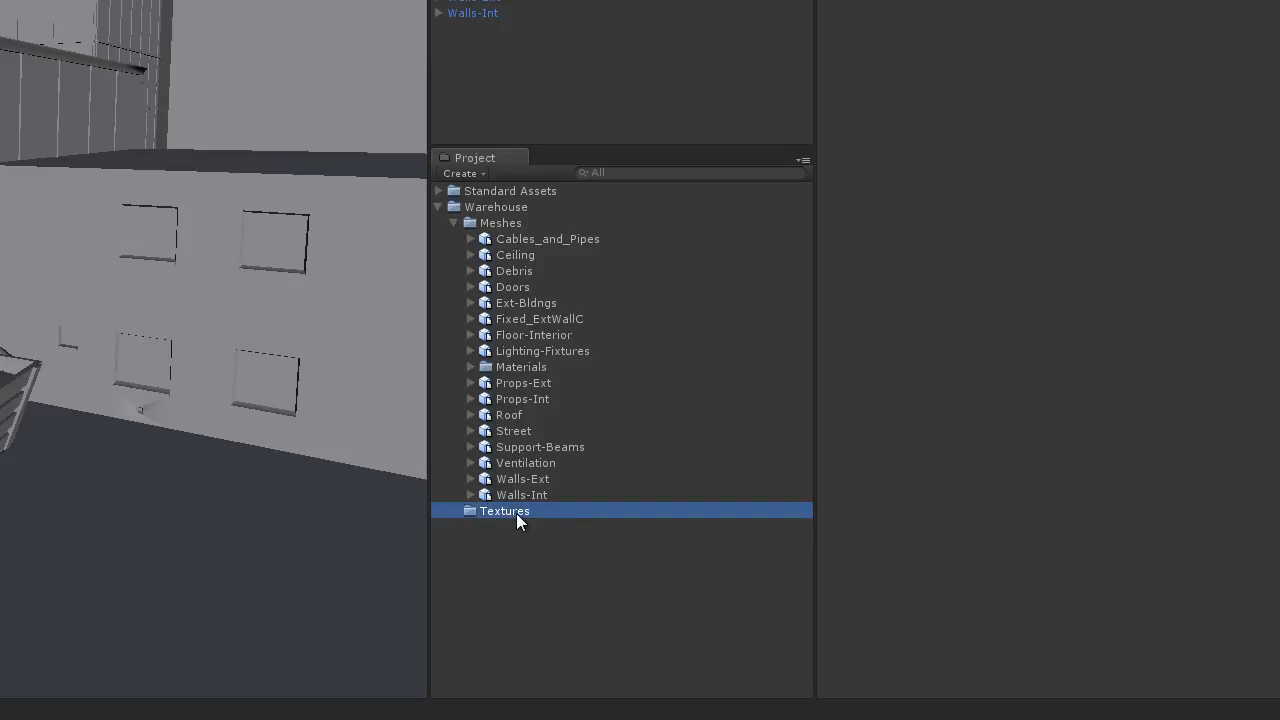
right_click(516, 511)
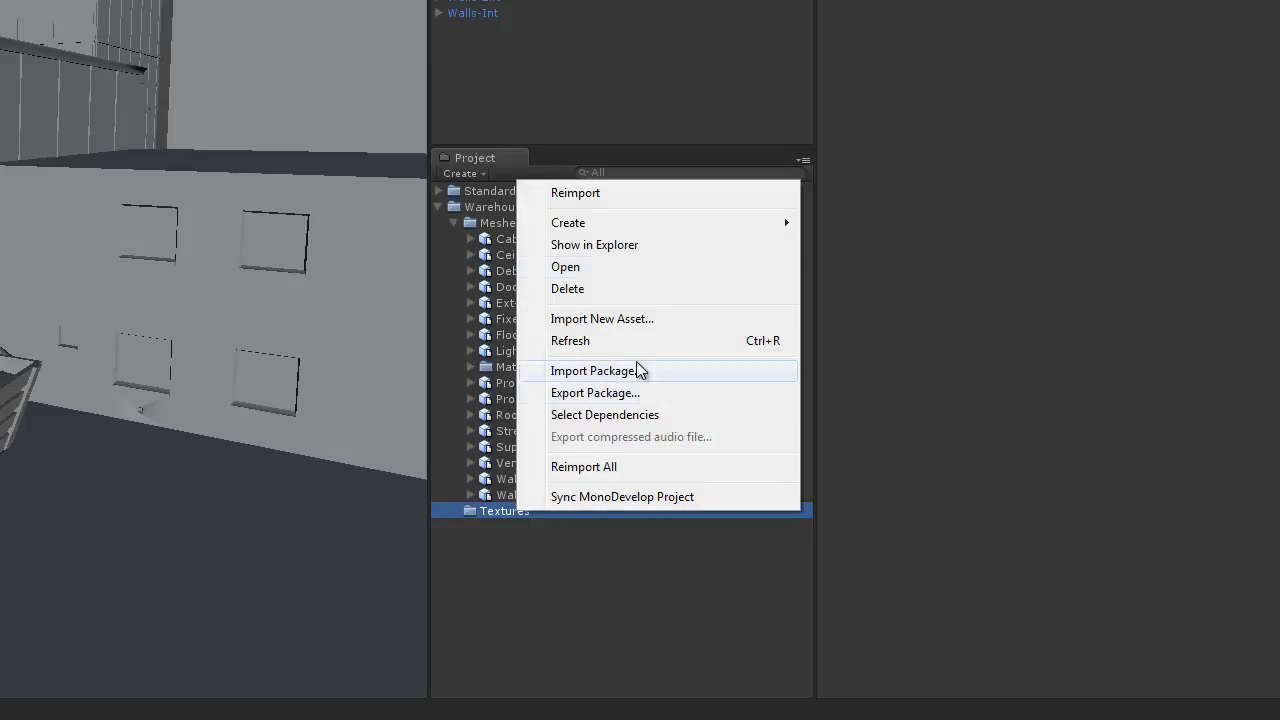
left_click(639, 318)
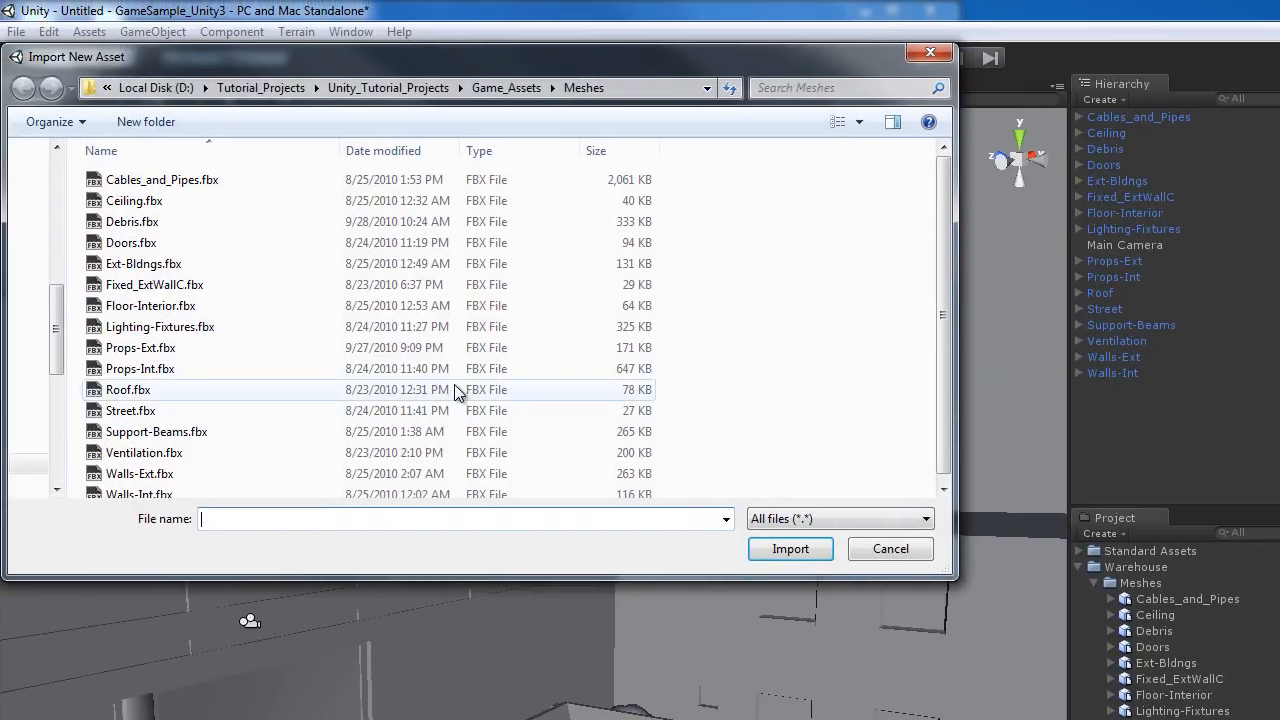
left_click(506, 87)
double_click(130, 202)
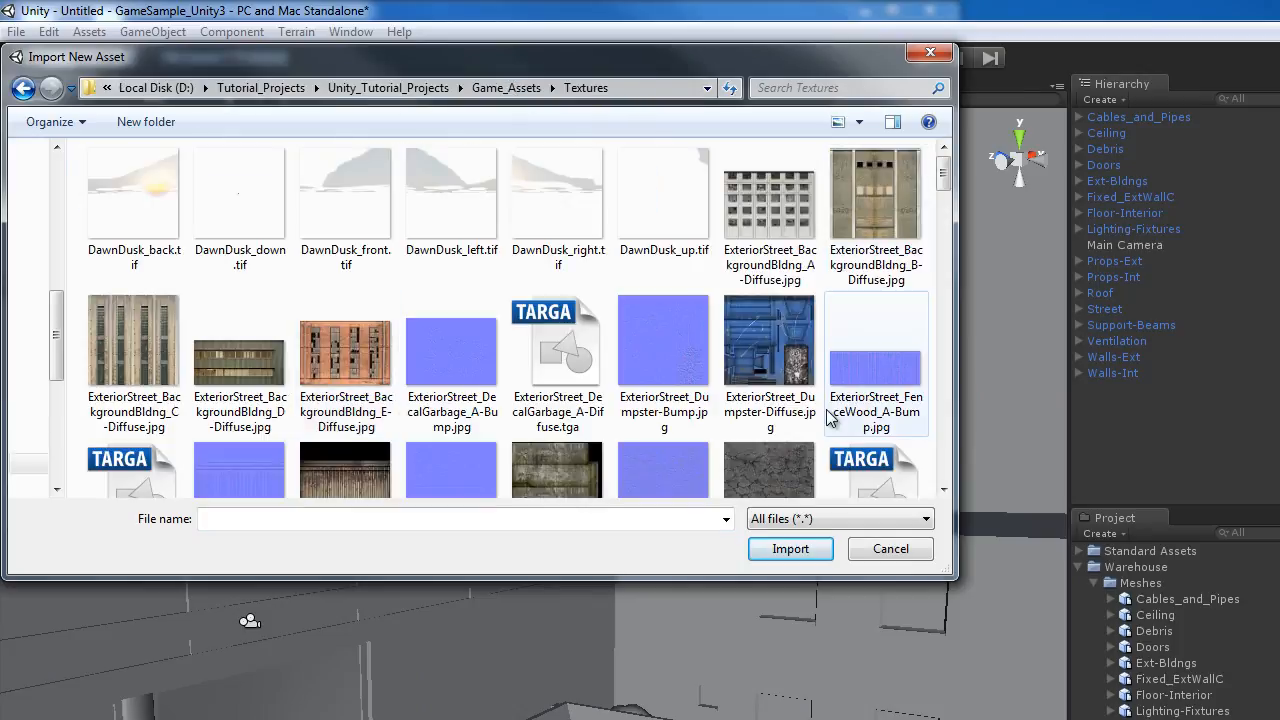
scroll(811, 417, "down", 10)
scroll(809, 410, "down", 10)
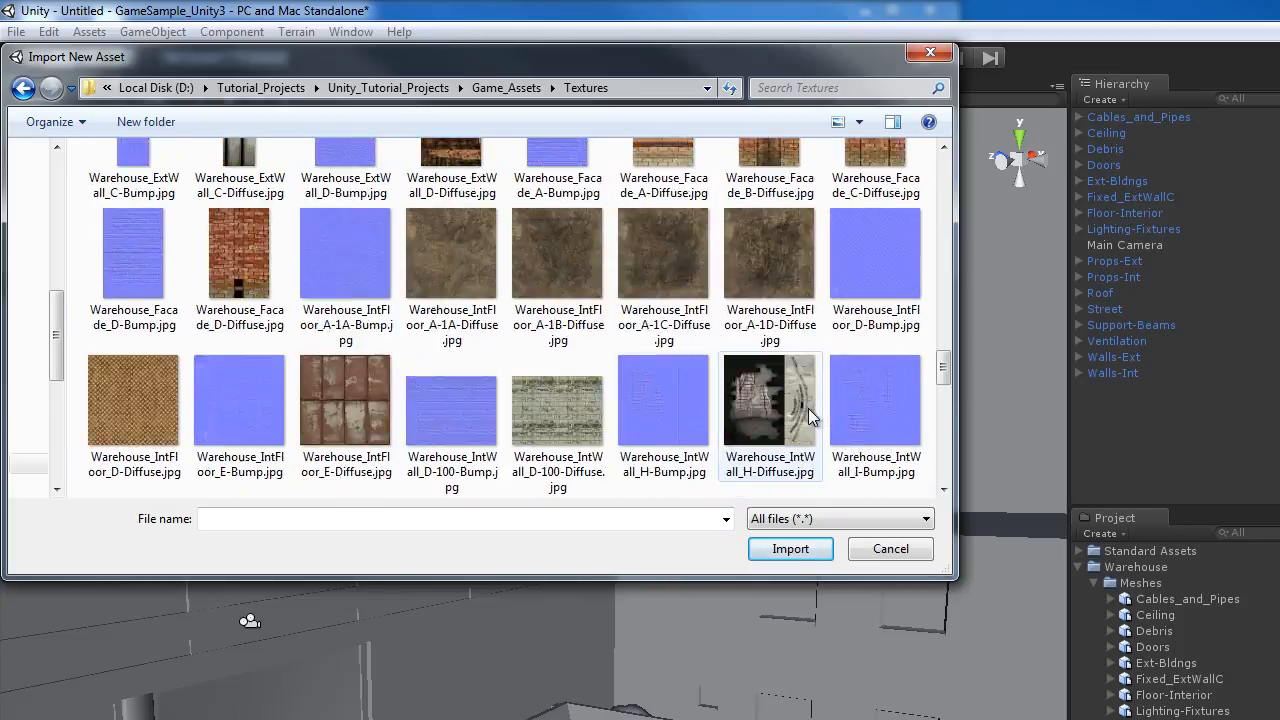
left_click_drag(946, 411, 941, 172)
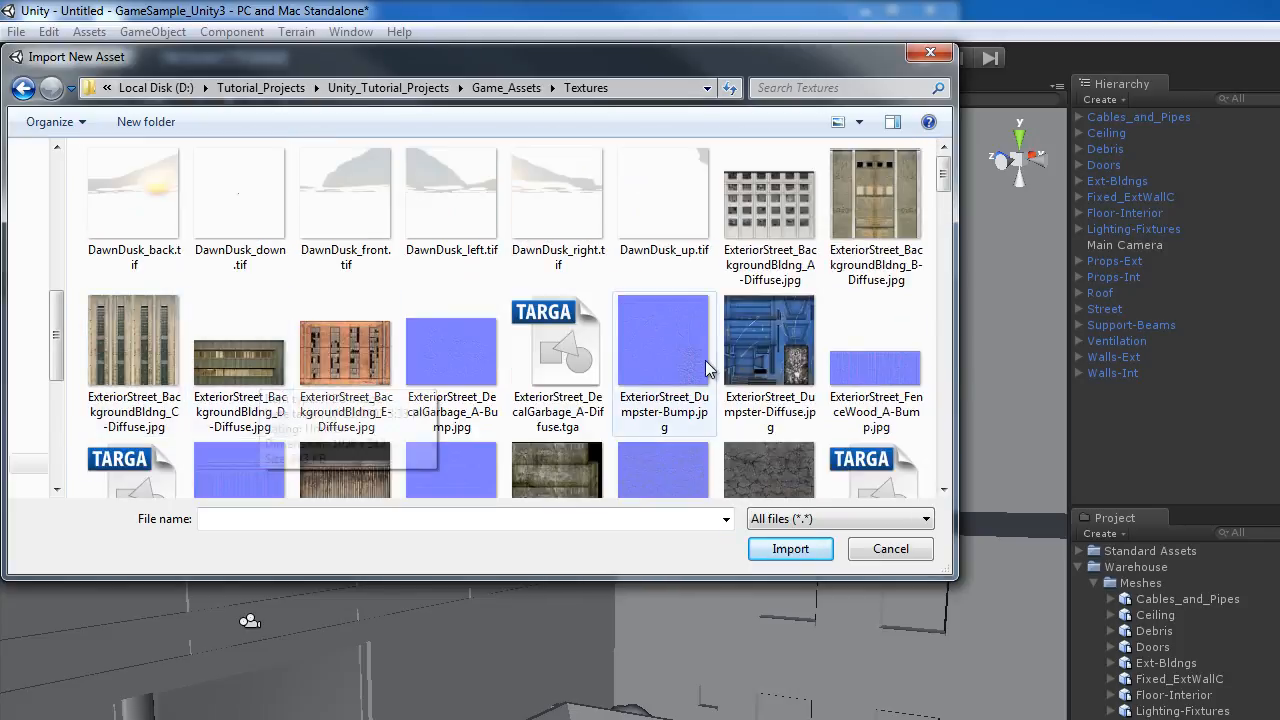
left_click(790, 225)
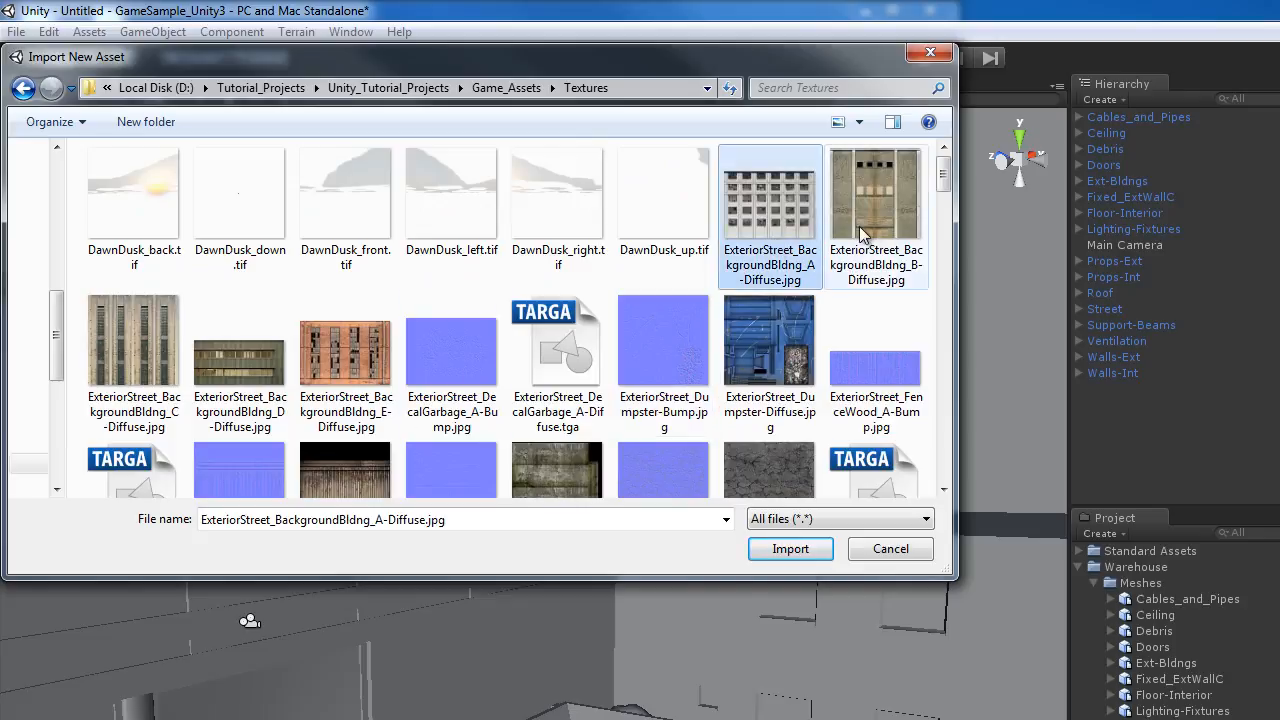
left_click(632, 393)
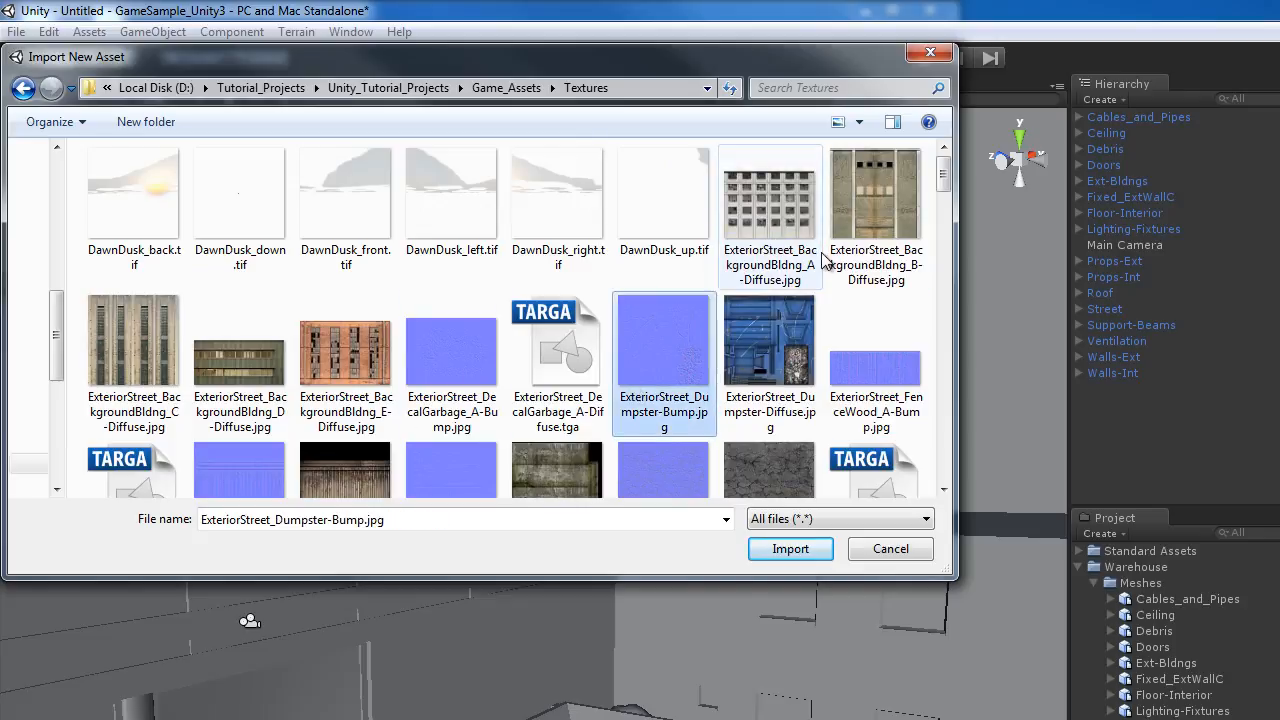
left_click(790, 214)
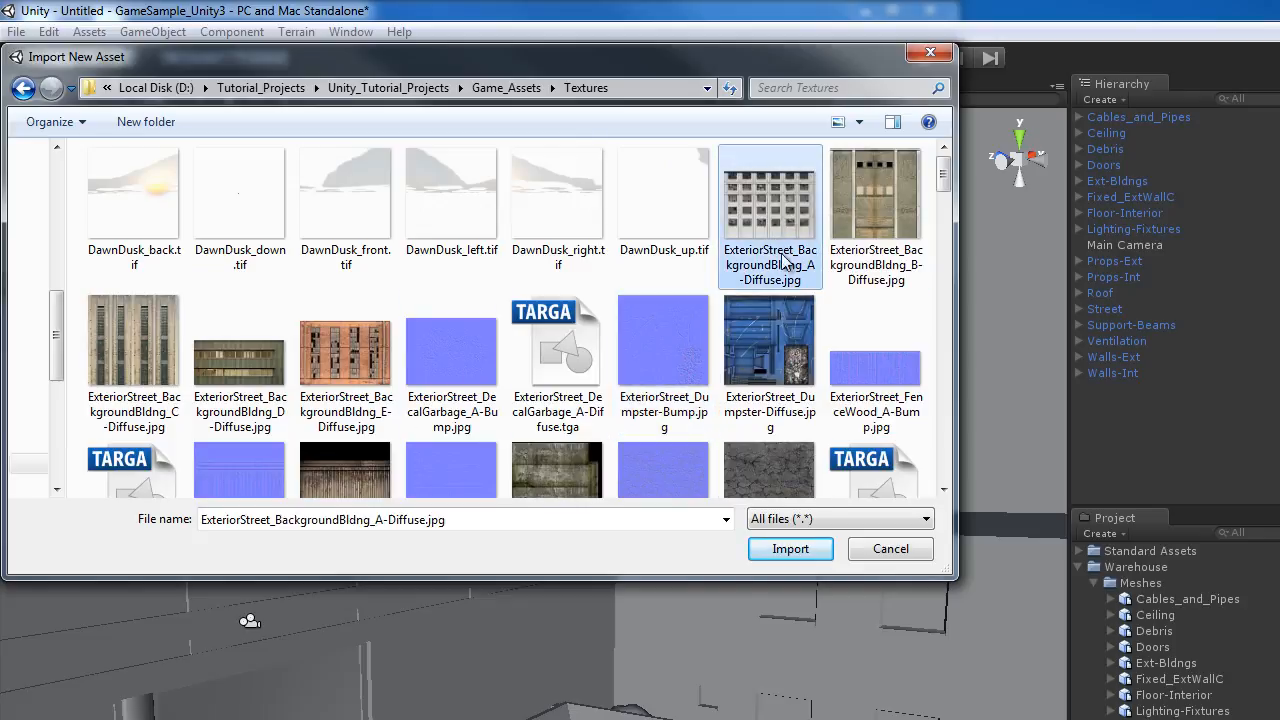
left_click(888, 549)
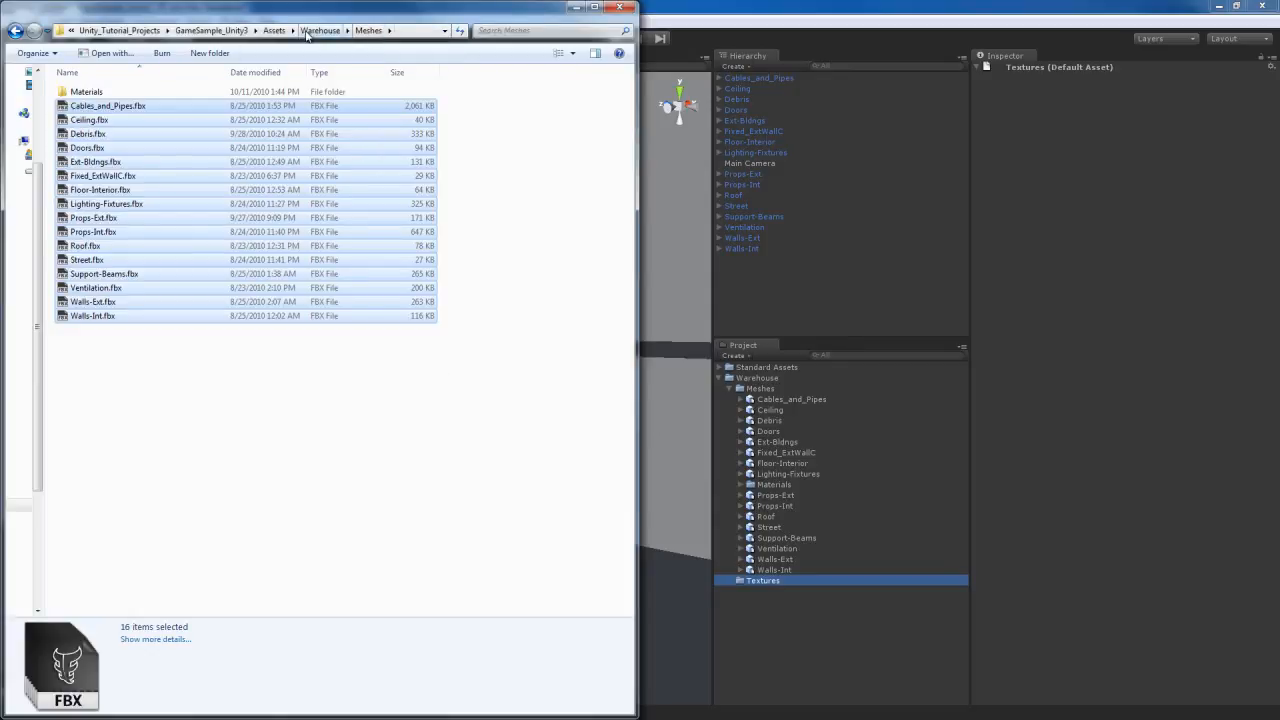
In Windows Explorer, open the project's Warehouse/Textures folder and copy all the files in Game_Assets/Textures
left_click(326, 32)
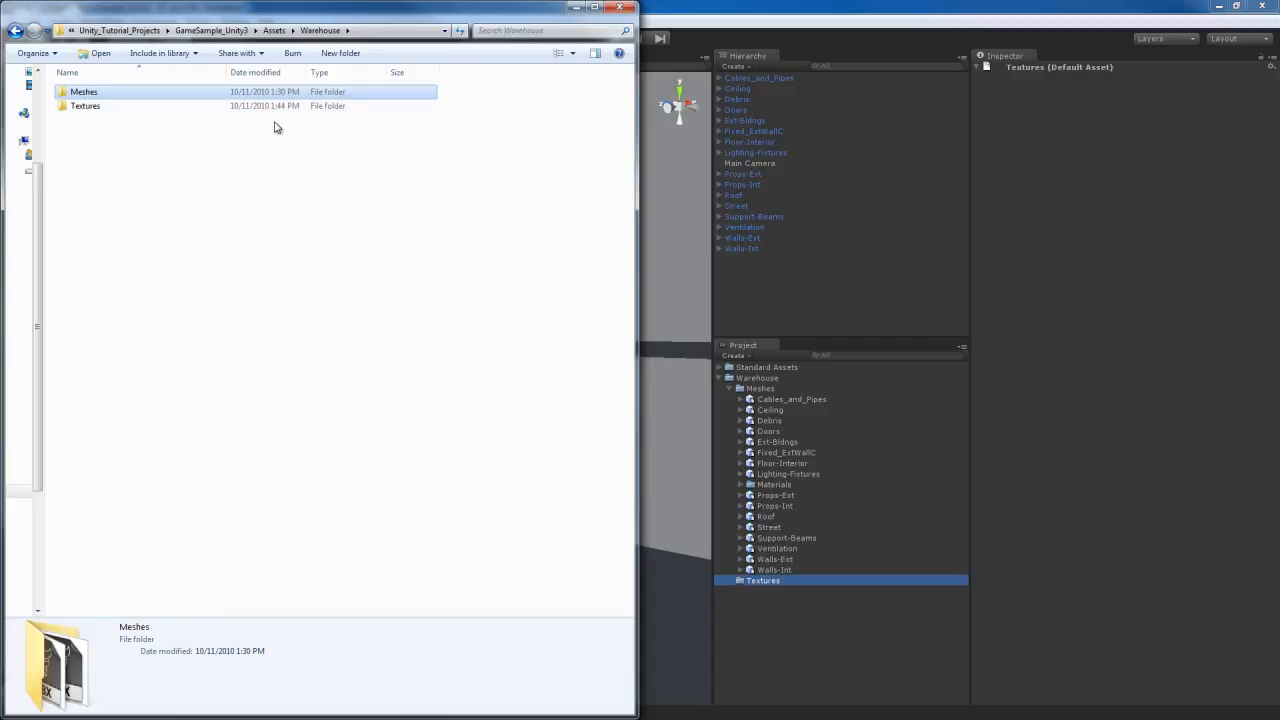
double_click(86, 107)
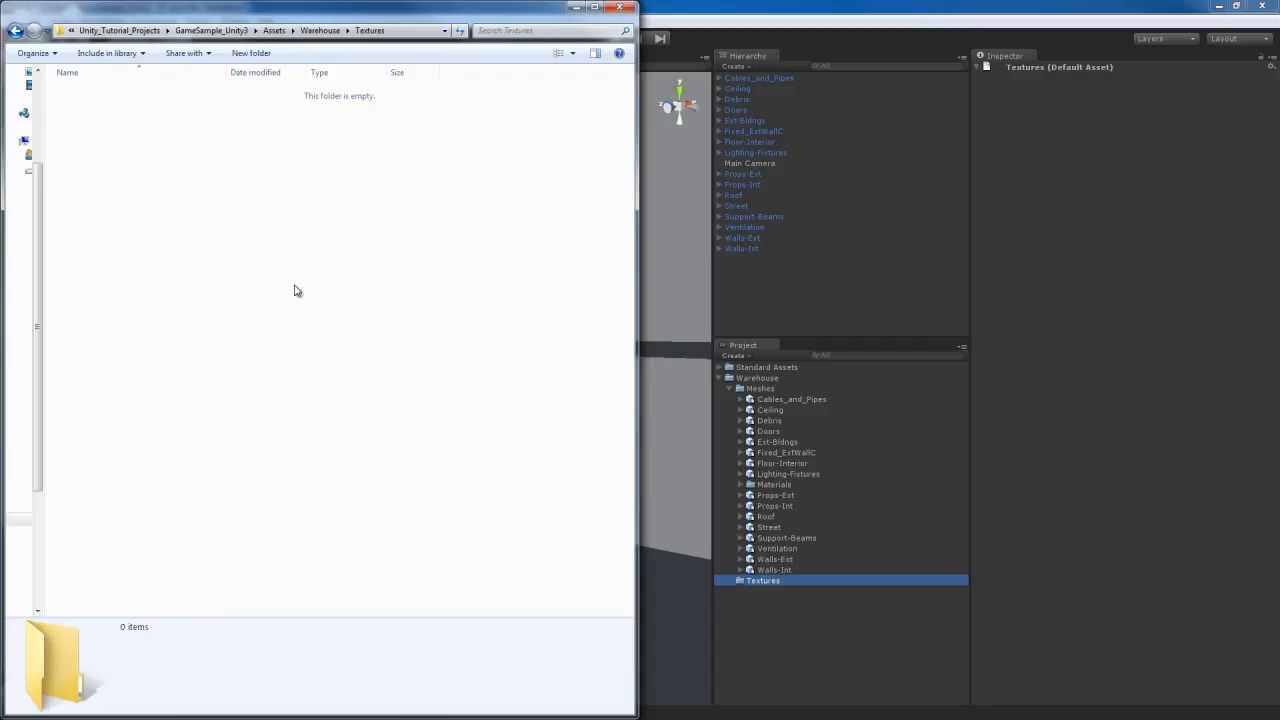
left_click_drag(1279, 12, 1170, 38)
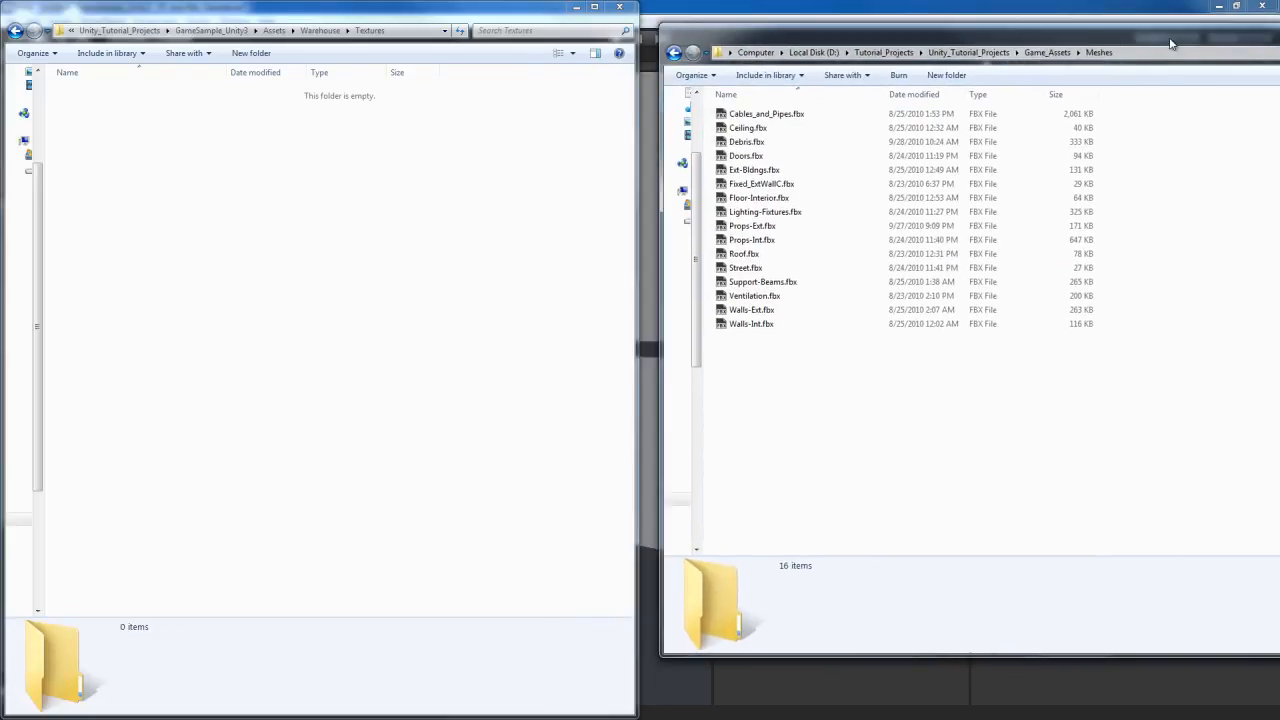
left_click(1047, 52)
left_click(749, 130)
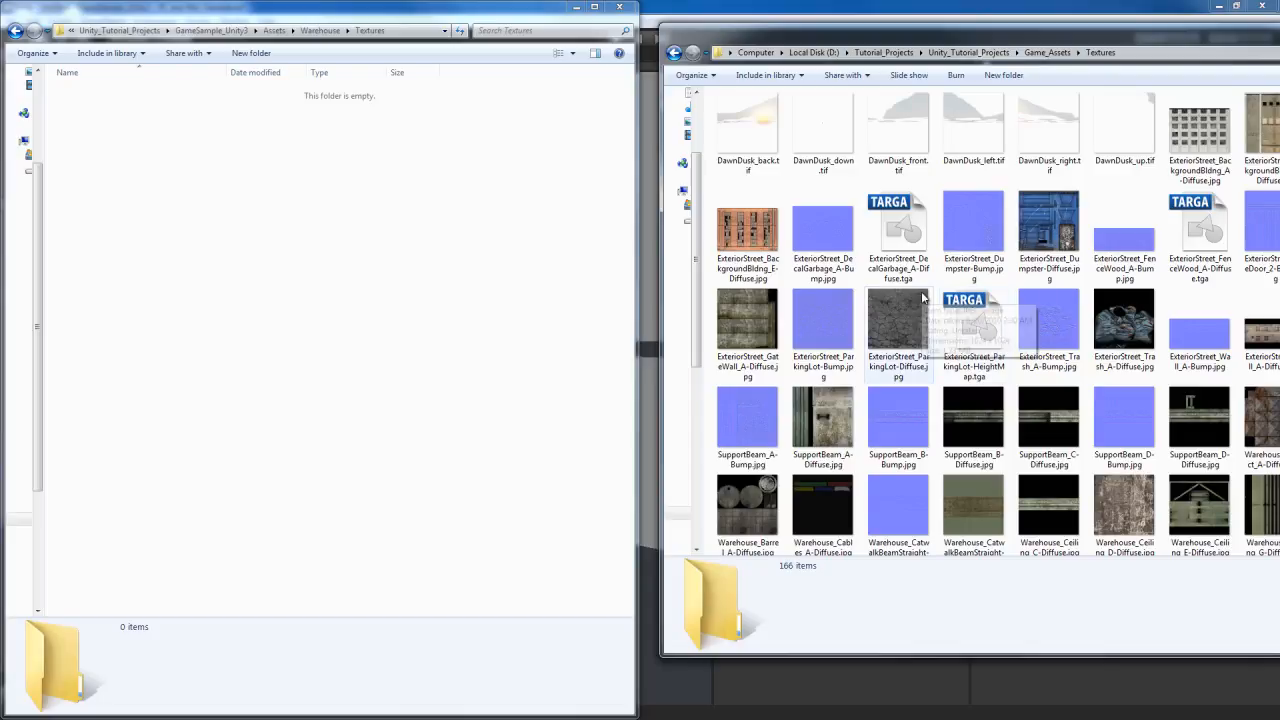
key("ctrl+a")
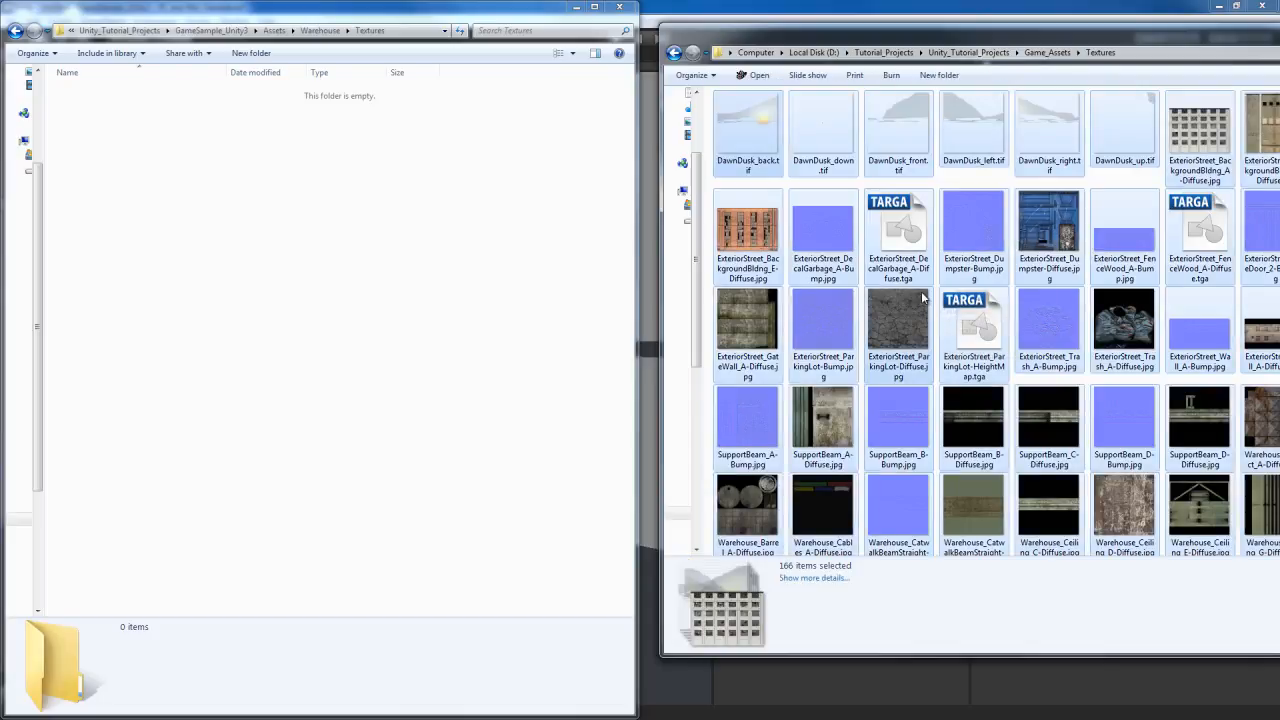
Switch back to Unity and save the scene as Warehouse_Level in the Warehouse folder
left_click(786, 11)
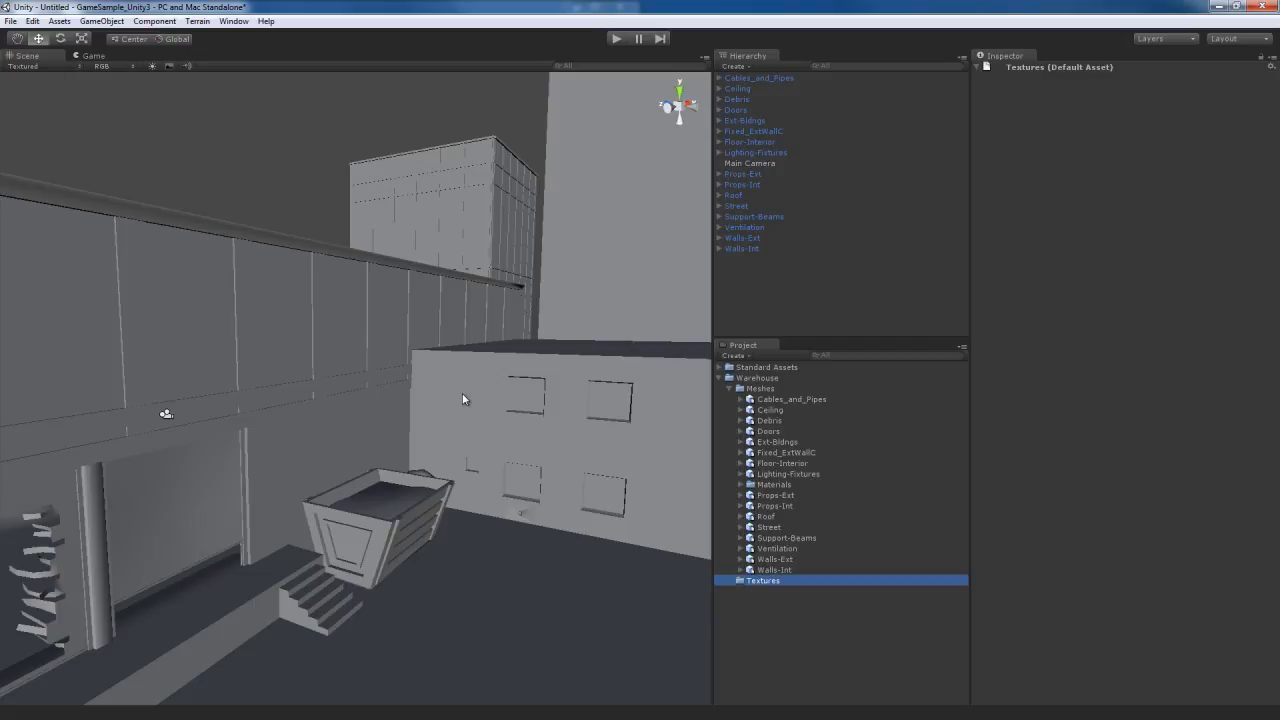
key("ctrl+s")
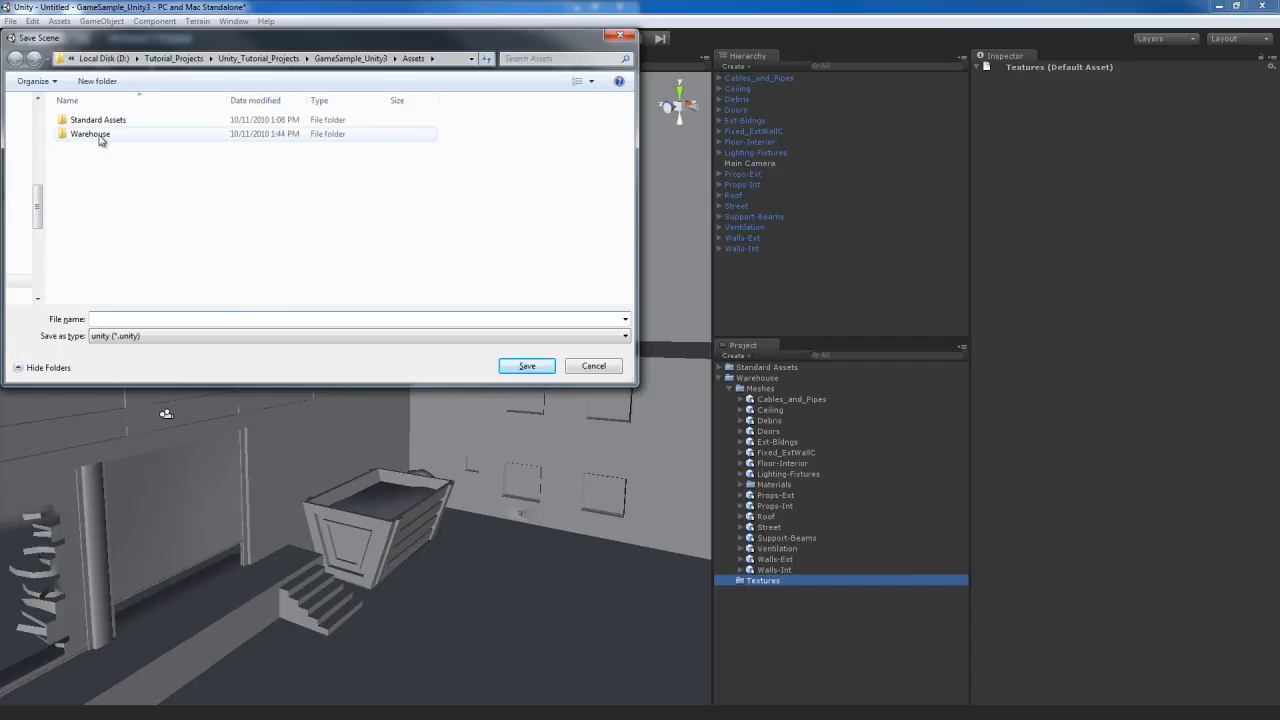
double_click(99, 137)
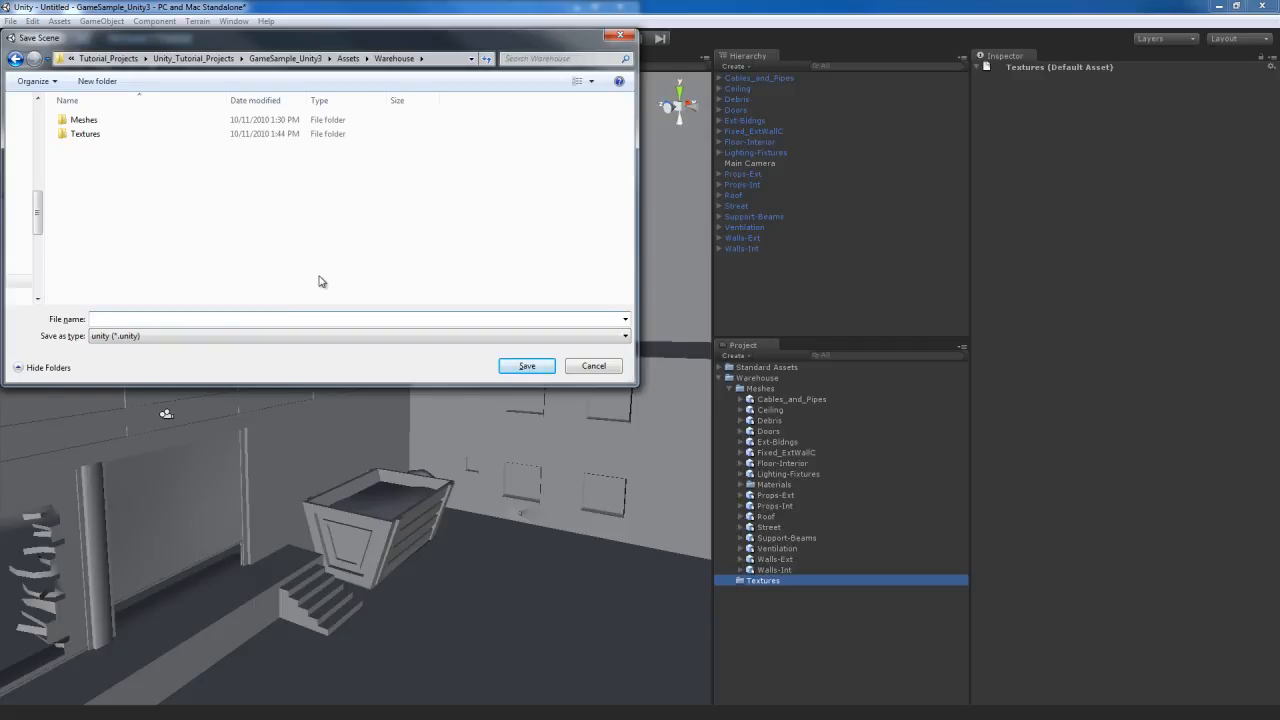
type("WArehouse")
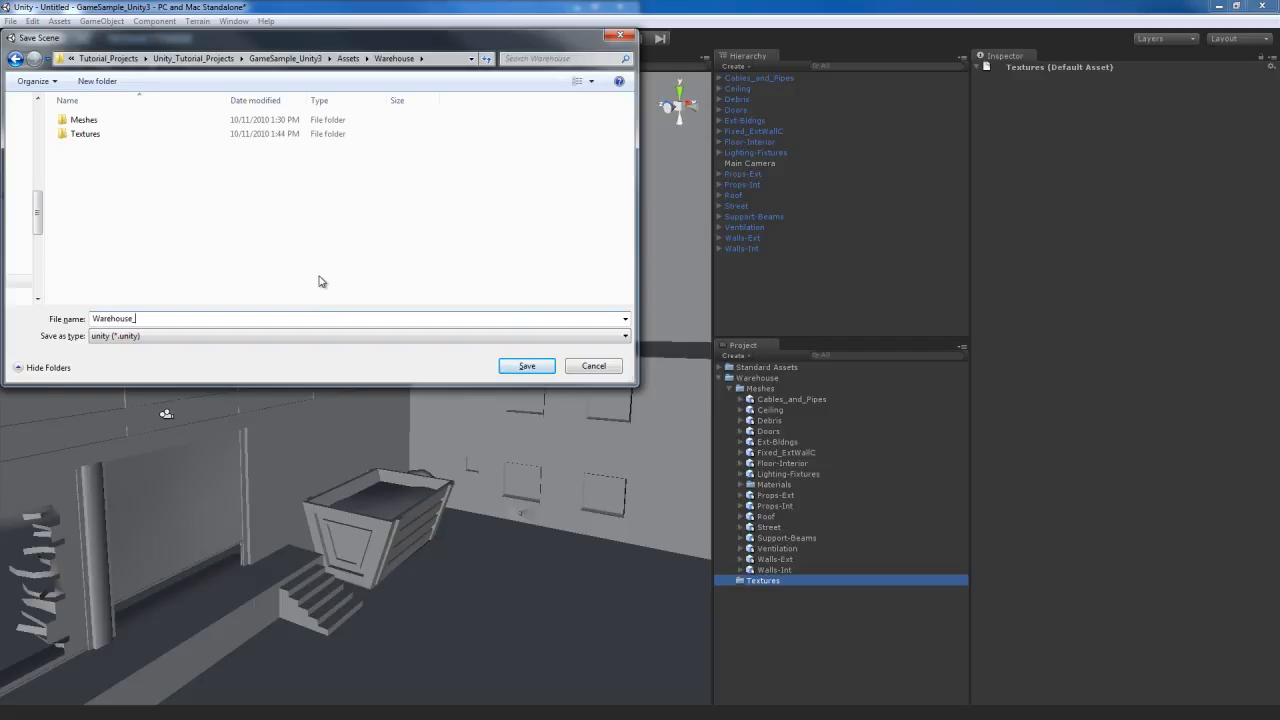
type("_Level")
key("Return")
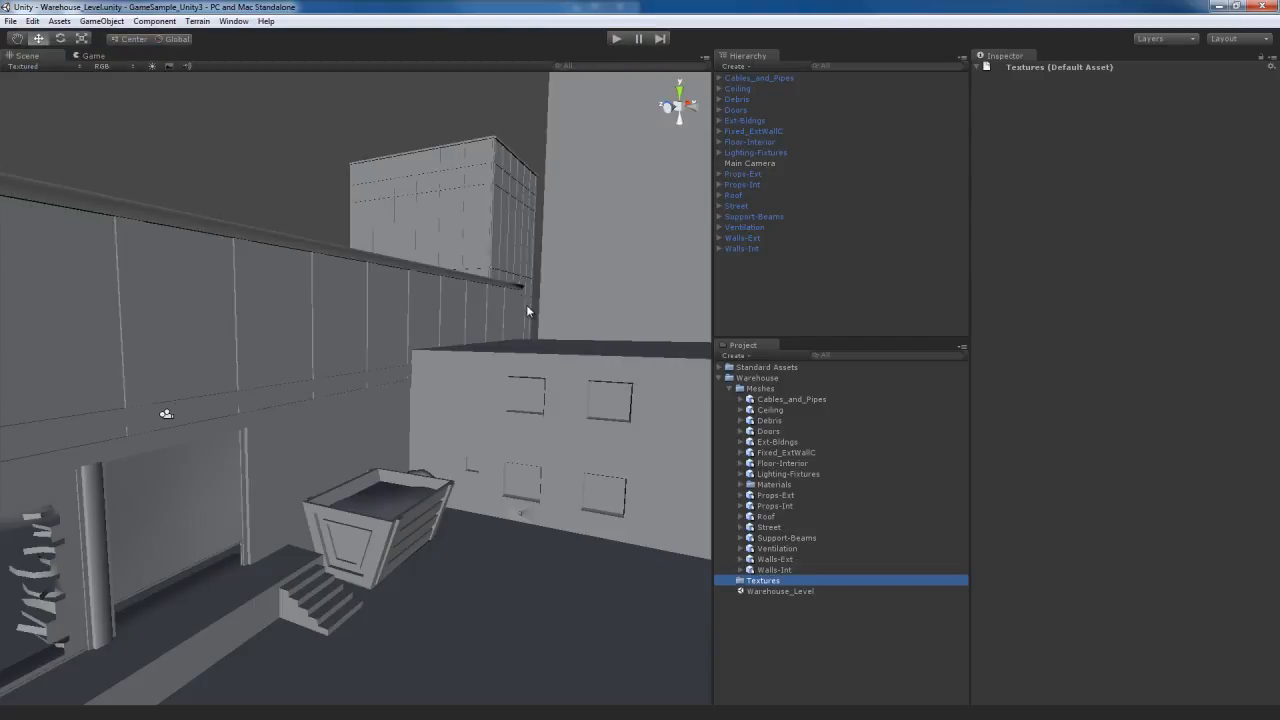
left_click(775, 592)
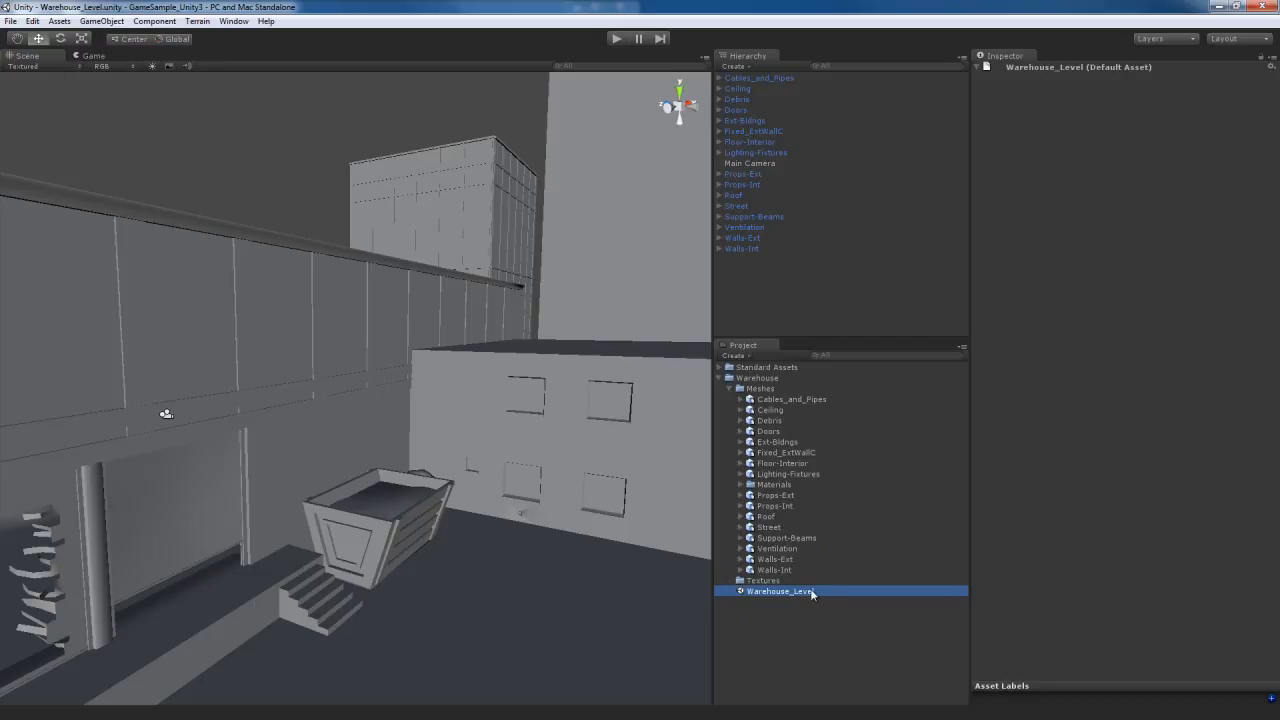
left_click(770, 584)
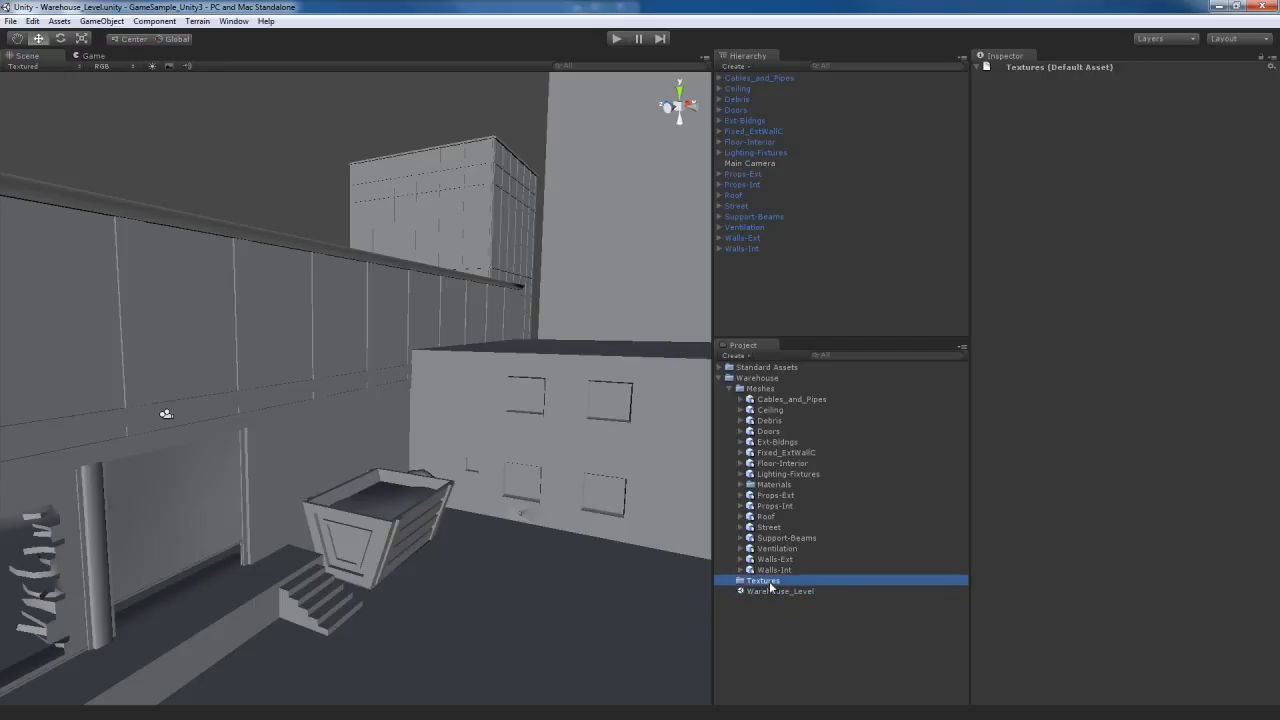
Switch to Windows Explorer and paste the copied texture files into the project's Warehouse/Textures folder
key("alt+Tab")
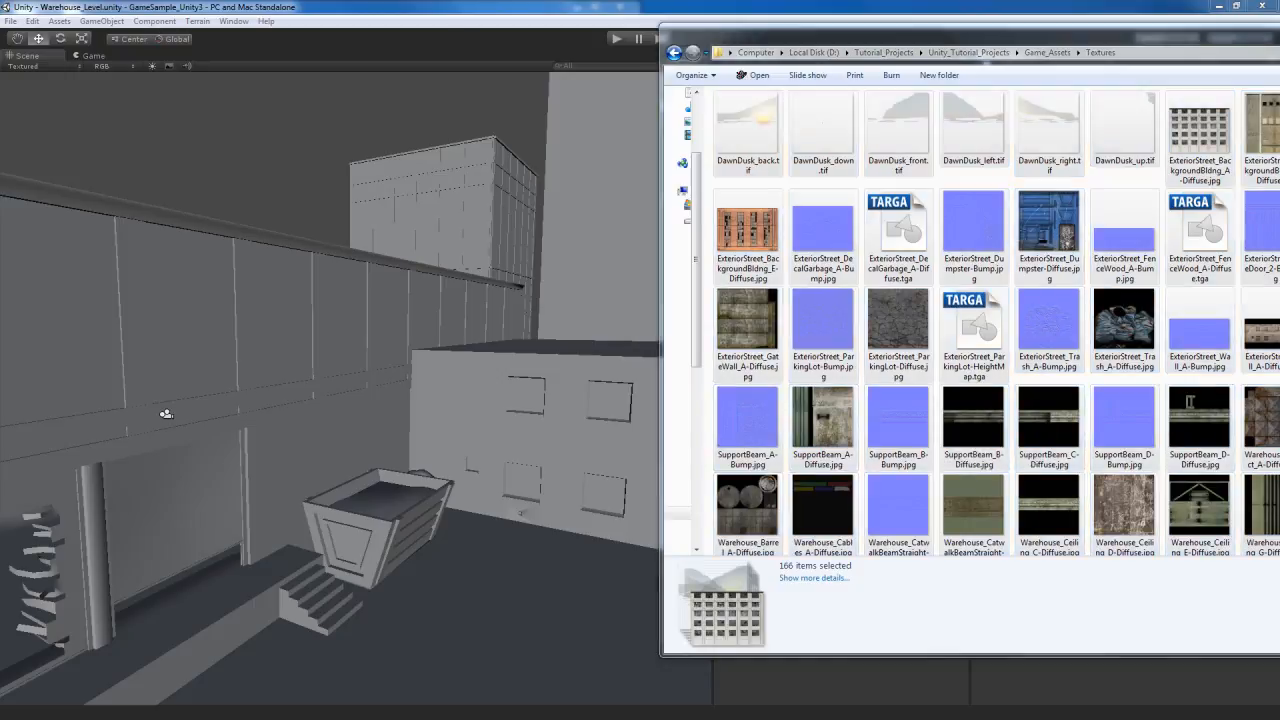
key("alt+Tab")
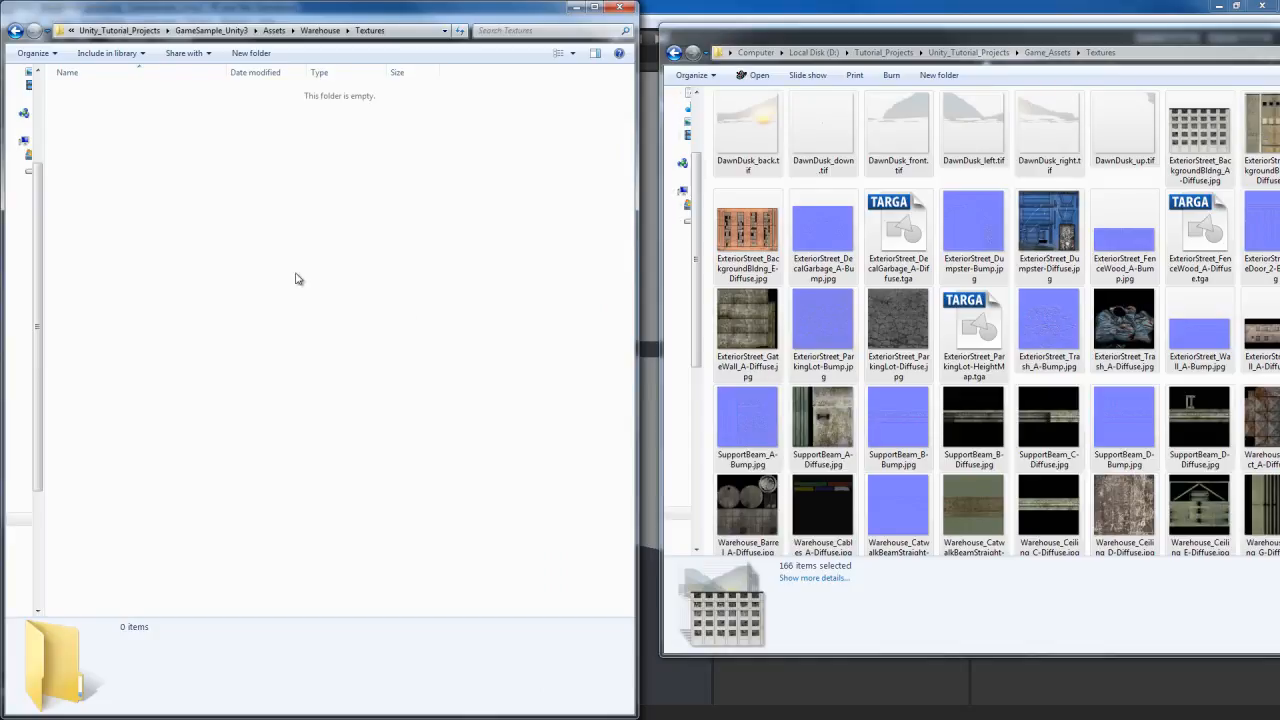
key("ctrl+v")
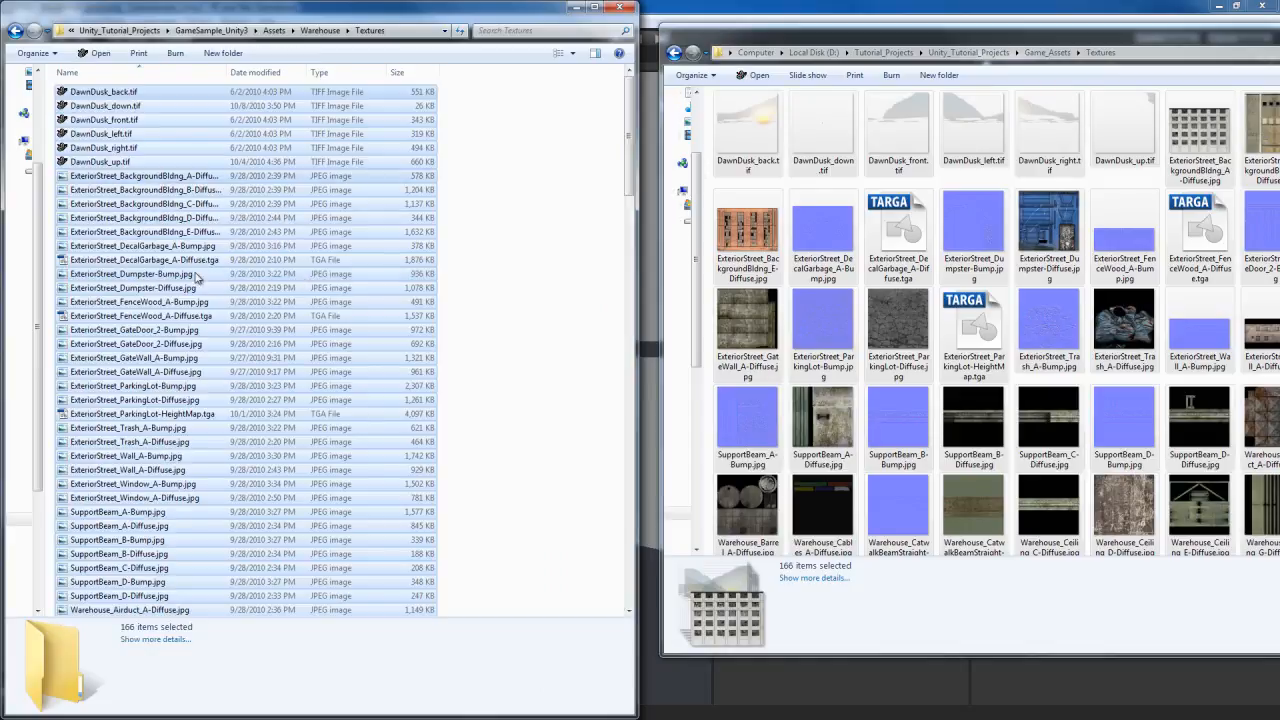
scroll(491, 376, "down", 4)
scroll(491, 376, "down", 5)
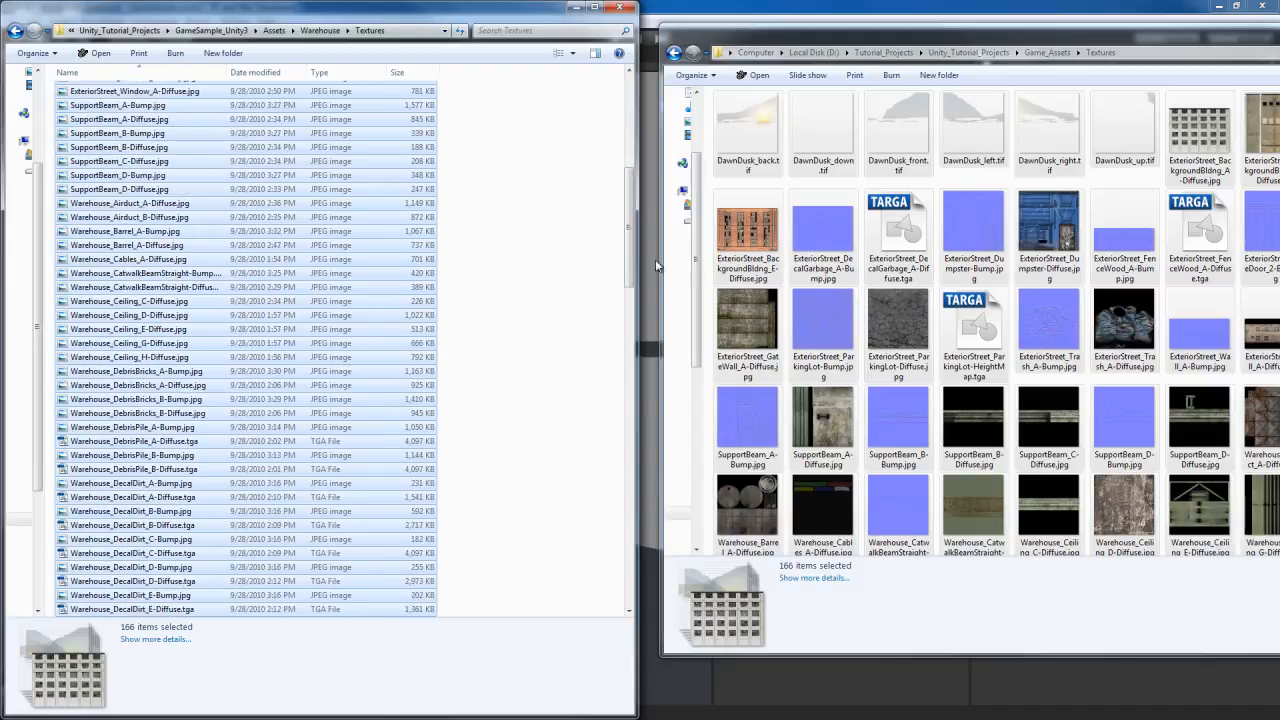
left_click_drag(630, 243, 614, 134)
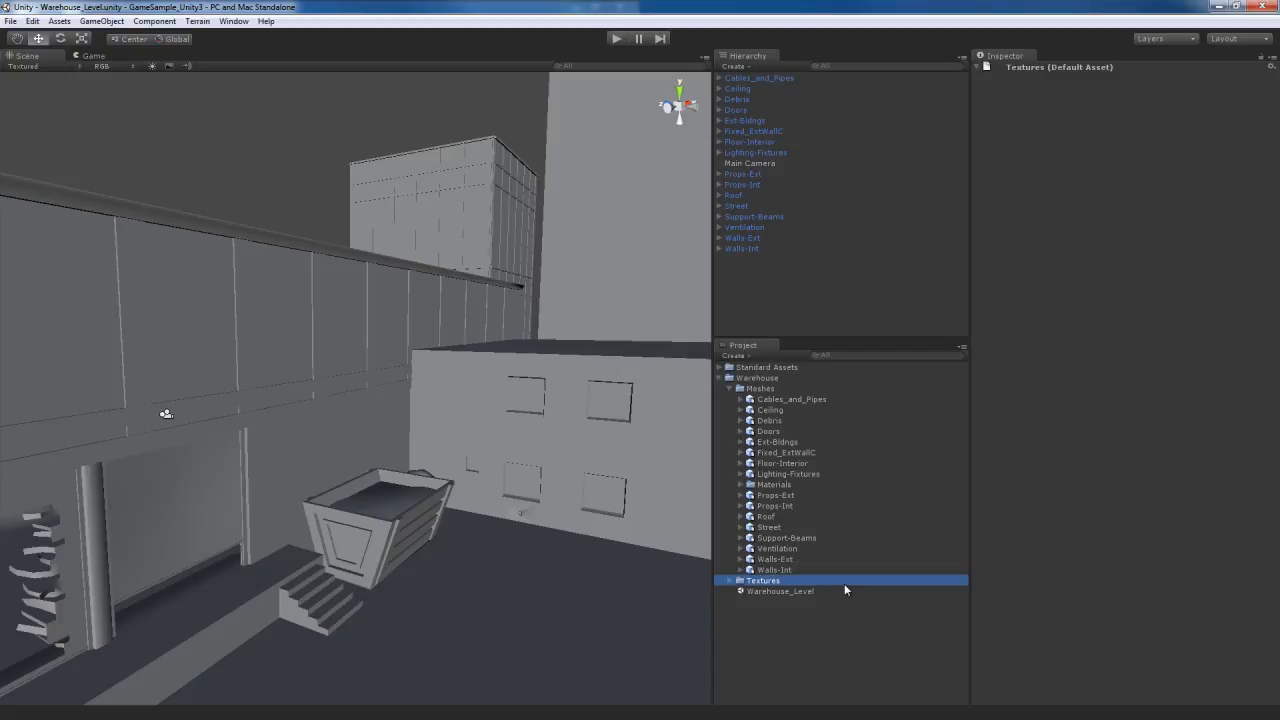
In Unity, expand the Textures folder and look through the imported diffuse and bump textures
left_click(730, 580)
scroll(847, 565, "down", 10)
scroll(847, 565, "down", 10)
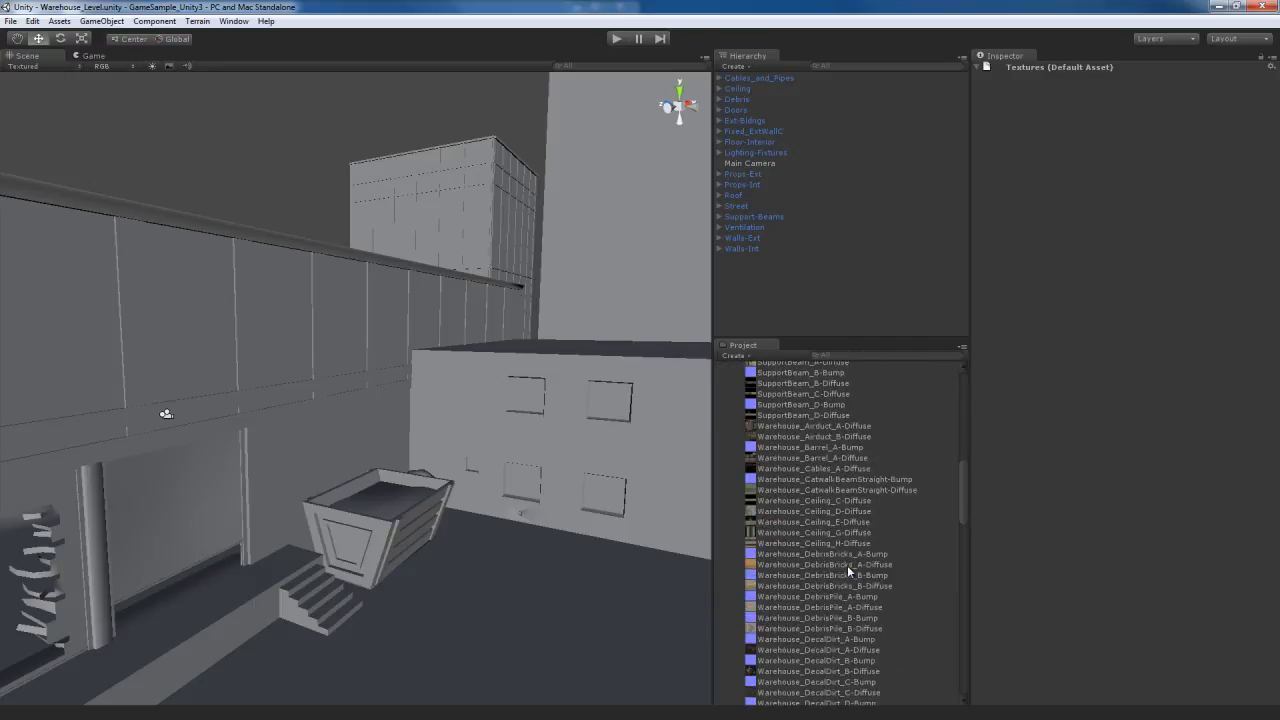
scroll(847, 565, "down", 15)
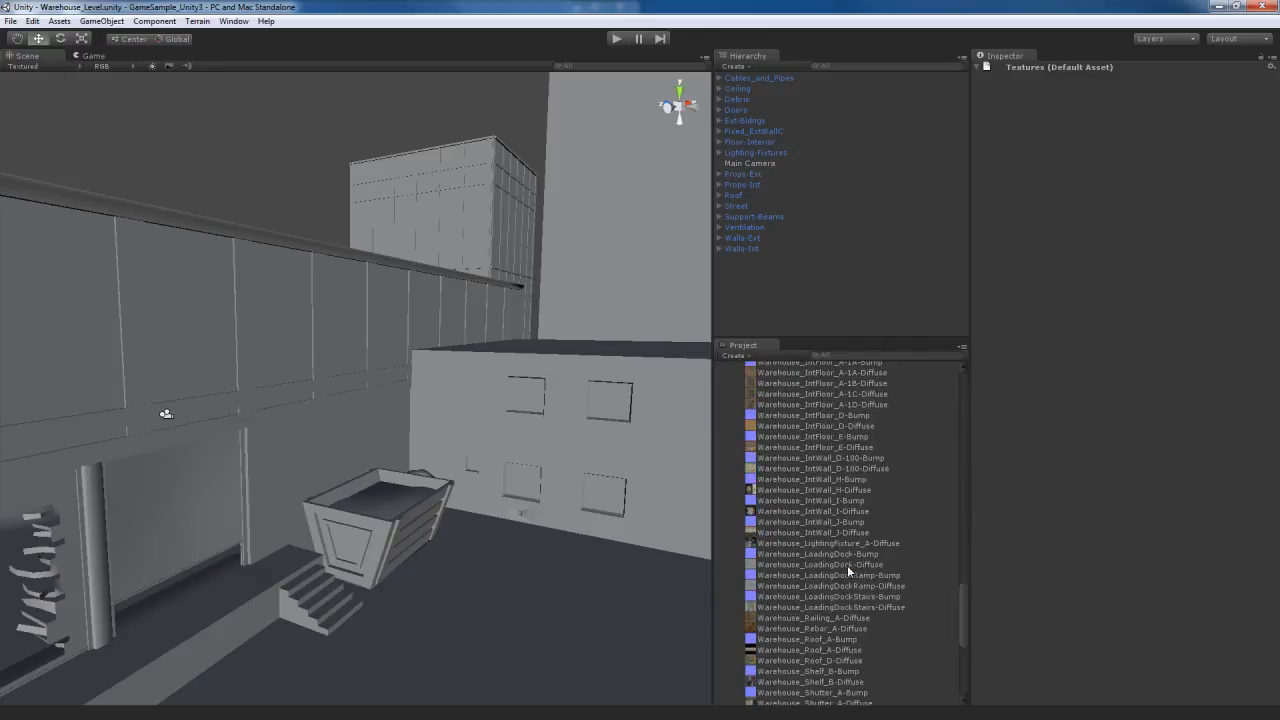
scroll(847, 565, "up", 15)
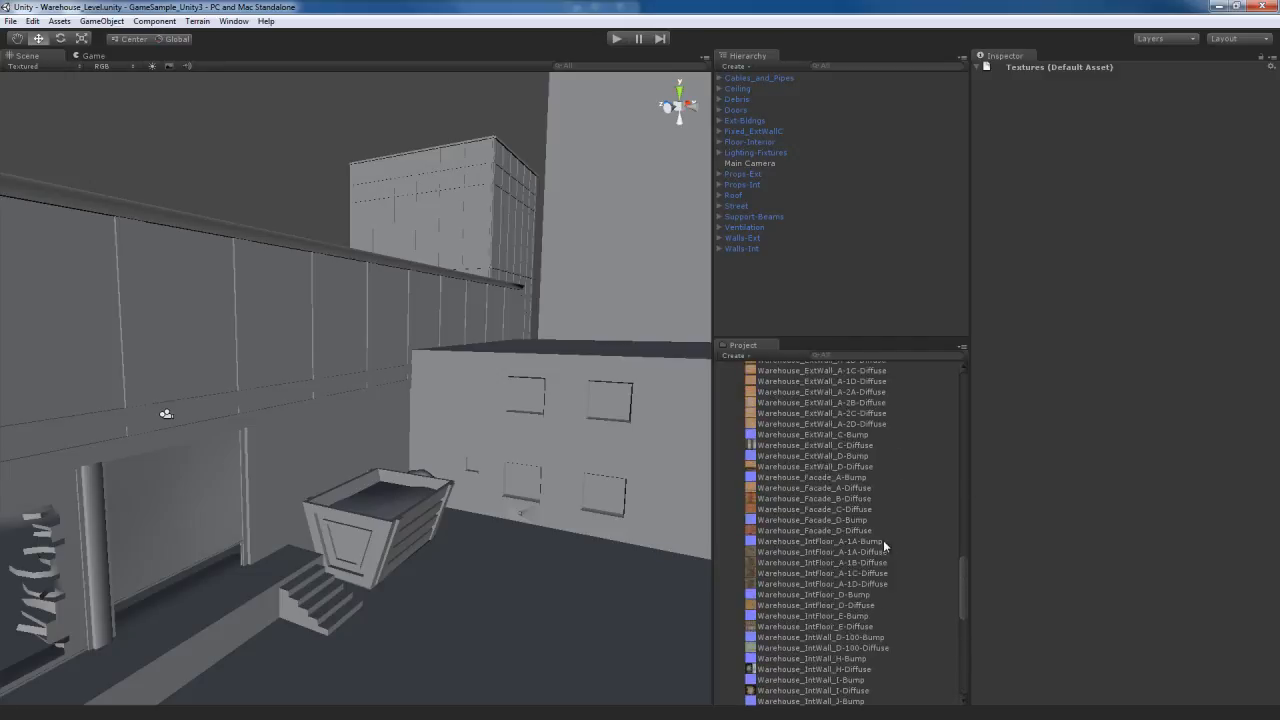
Select the Warehouse_Facade_A-Diffuse texture and review the texture types available in its import settings
left_click(819, 487)
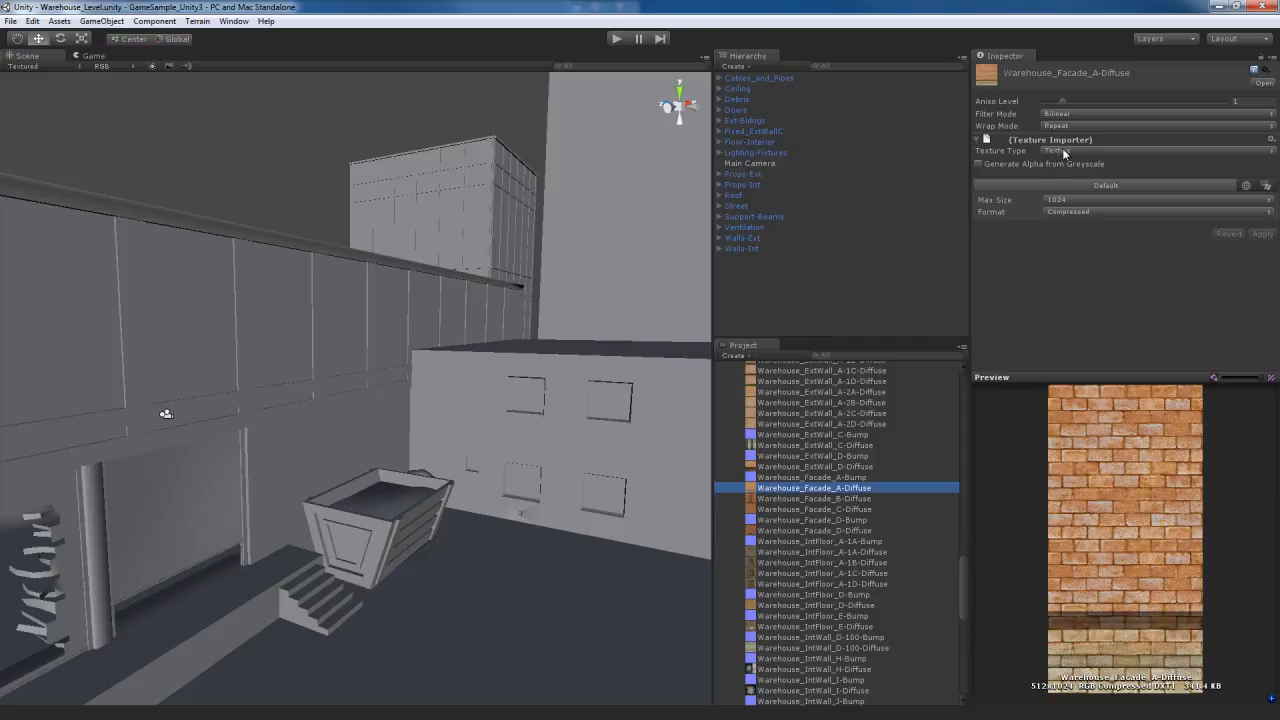
left_click(1130, 150)
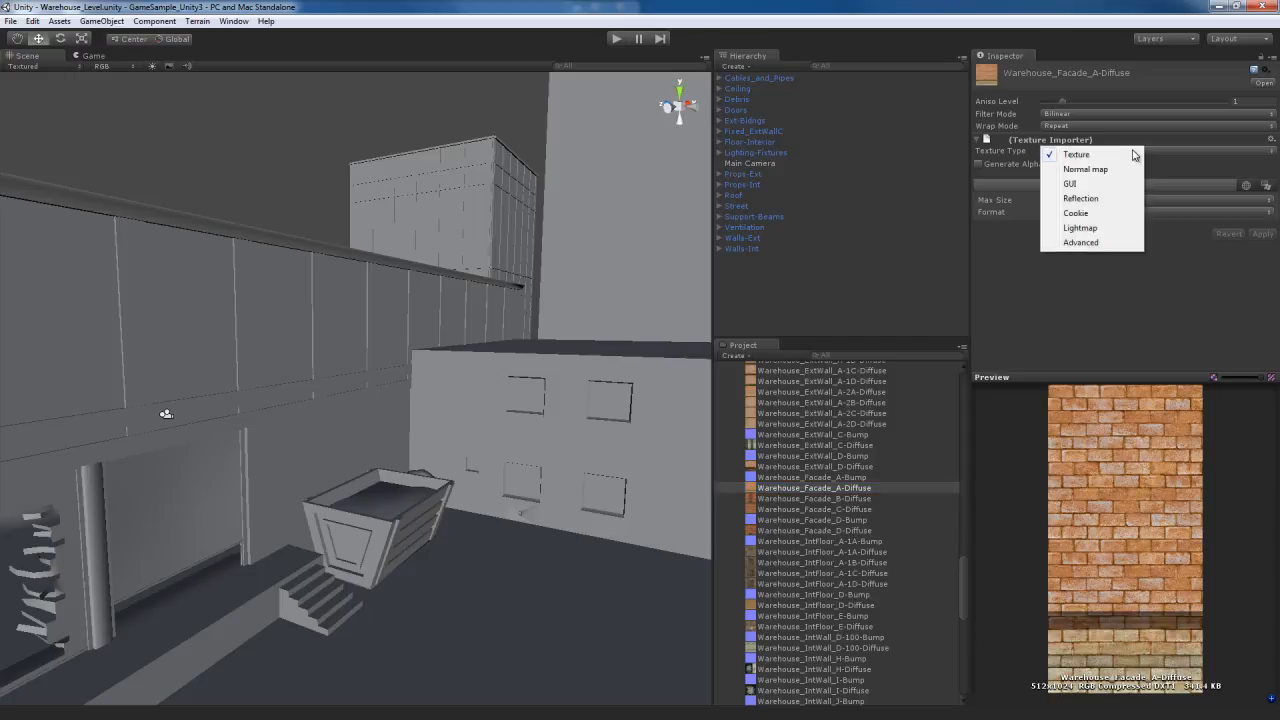
left_click(1111, 306)
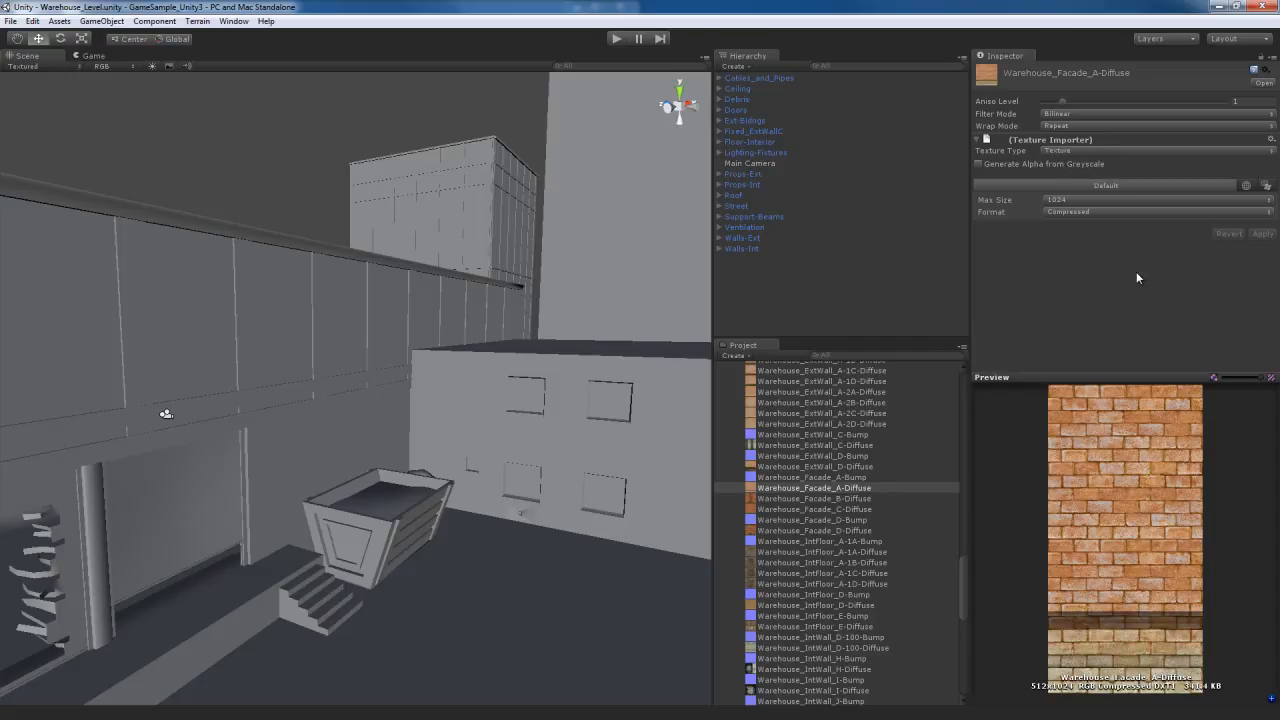
Switch the Warehouse_Facade_A-Diffuse texture type to Advanced to view the extra import settings, and return it to Texture
left_click(1141, 151)
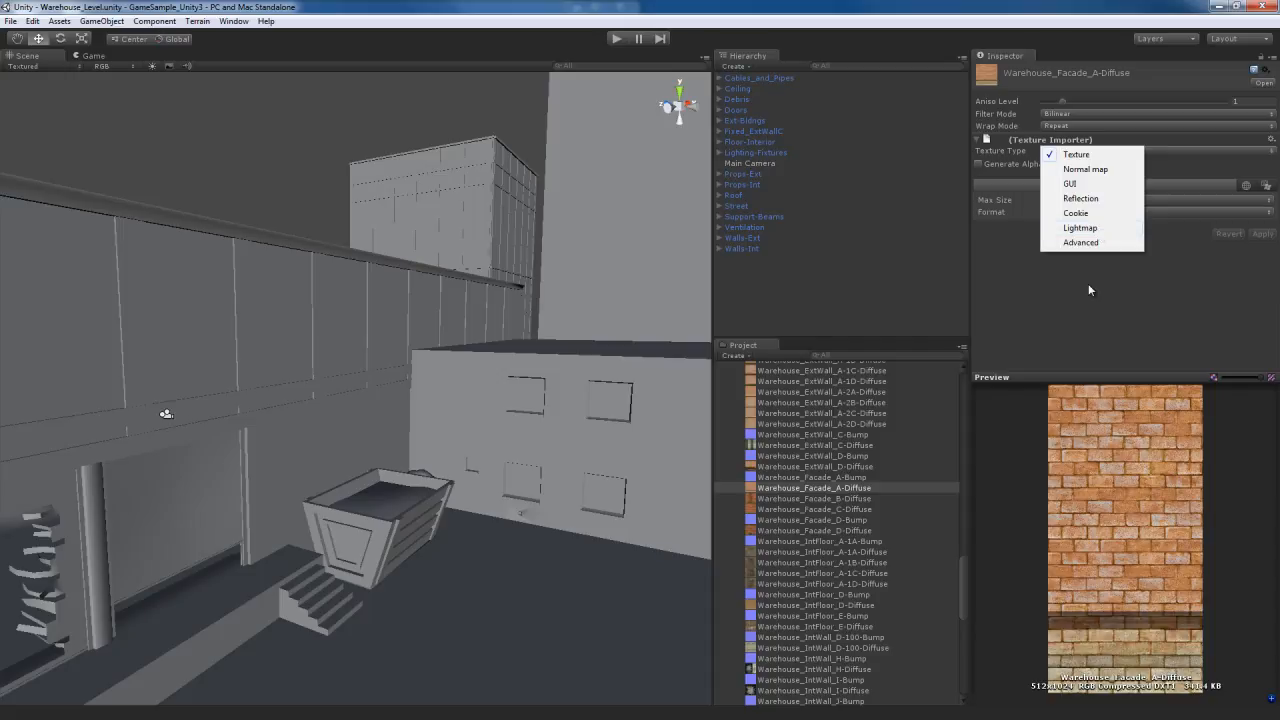
left_click(1082, 243)
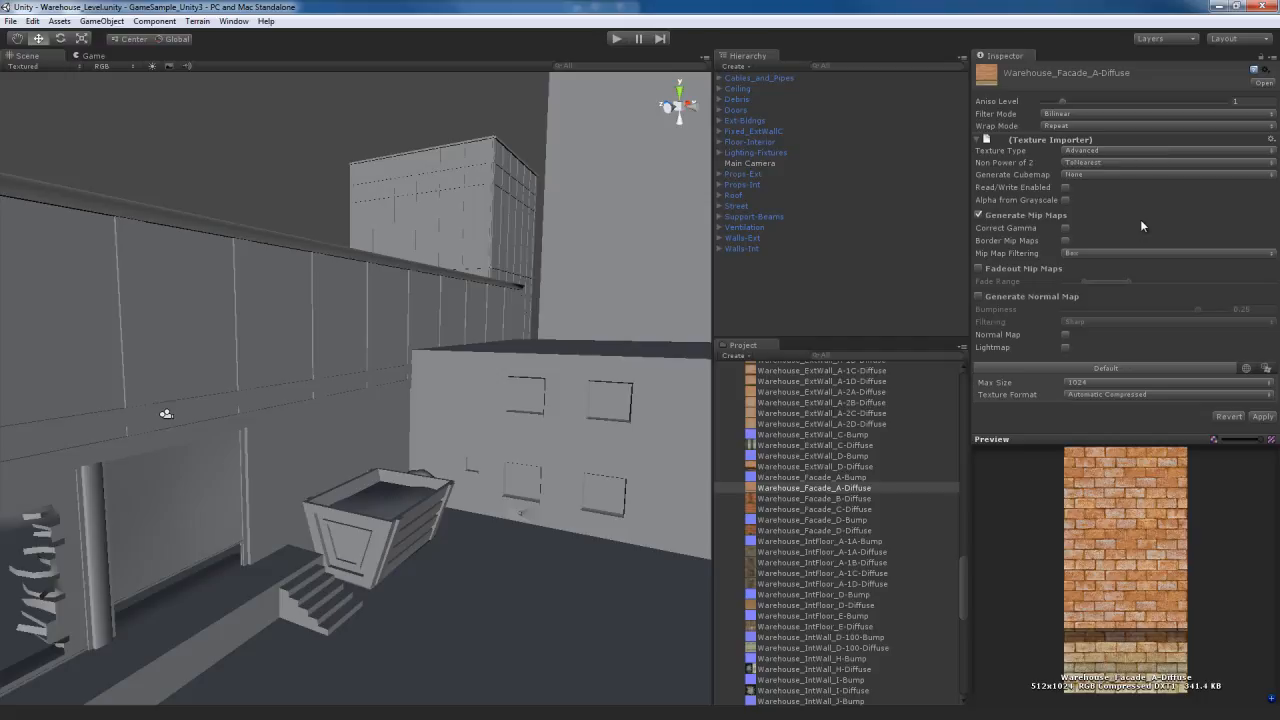
left_click(1120, 150)
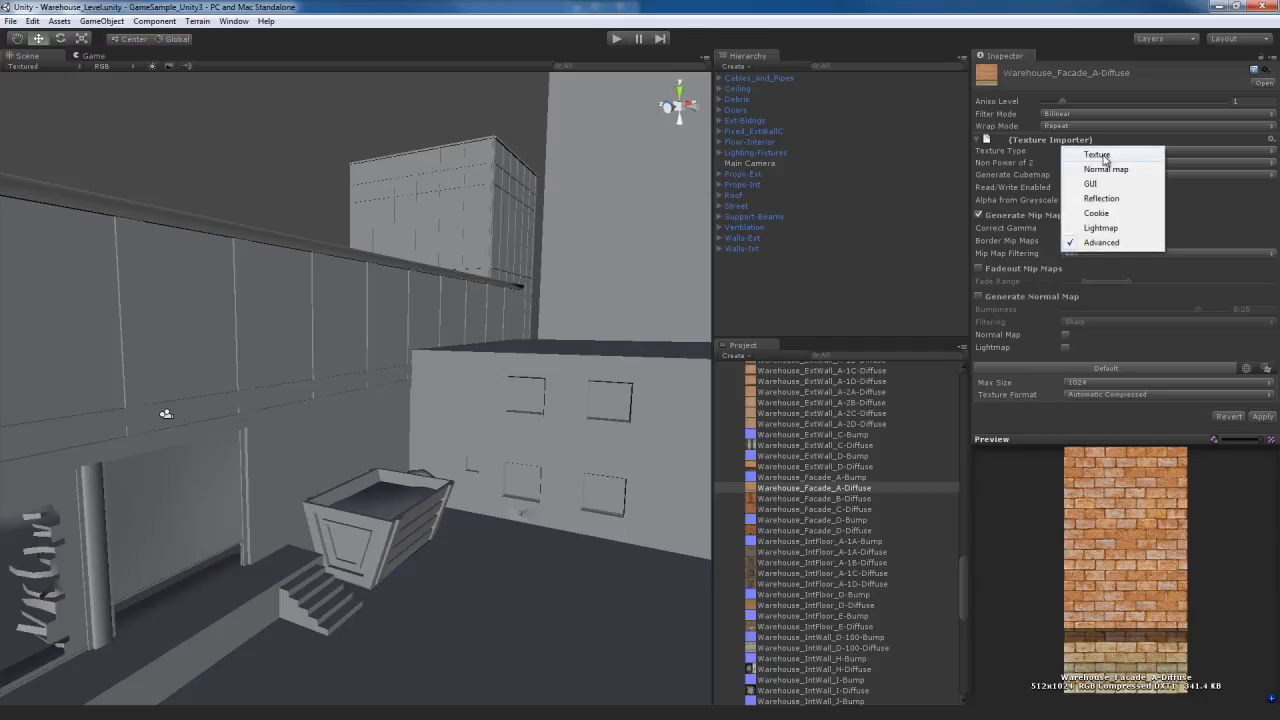
left_click(1100, 149)
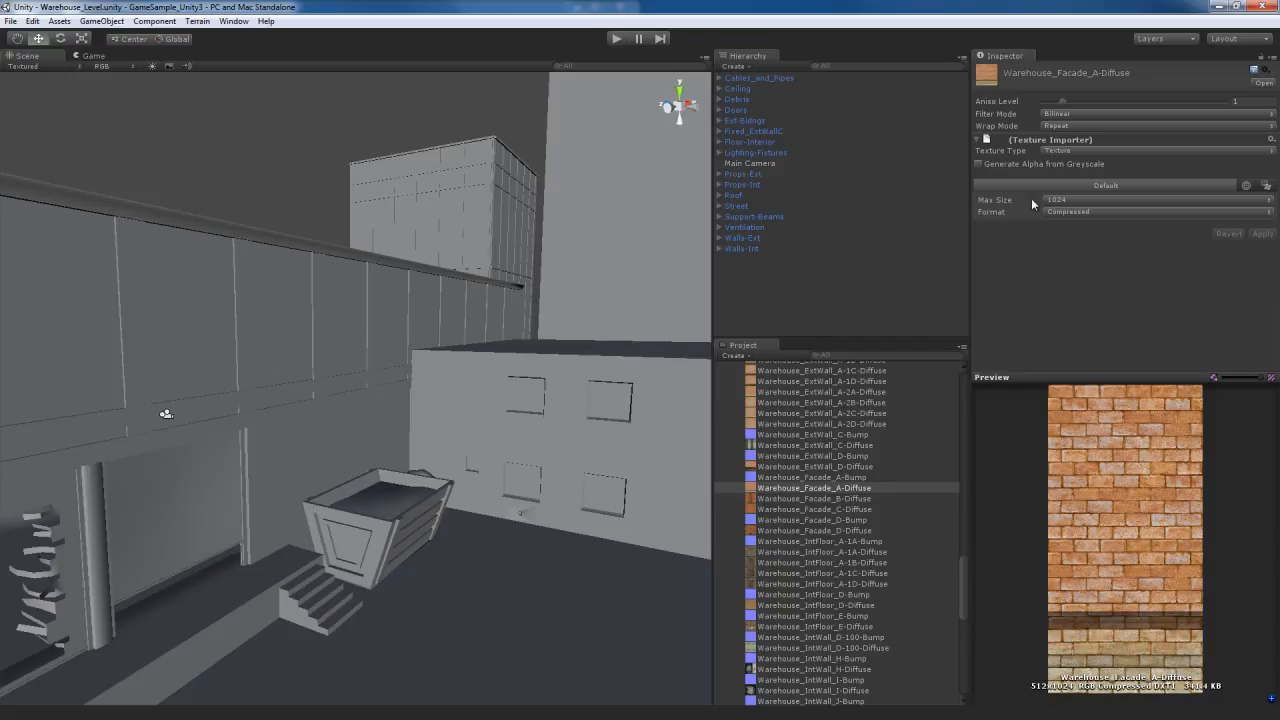
Review the maximum size and format options of the facade diffuse texture without changing either setting
left_click(1085, 203)
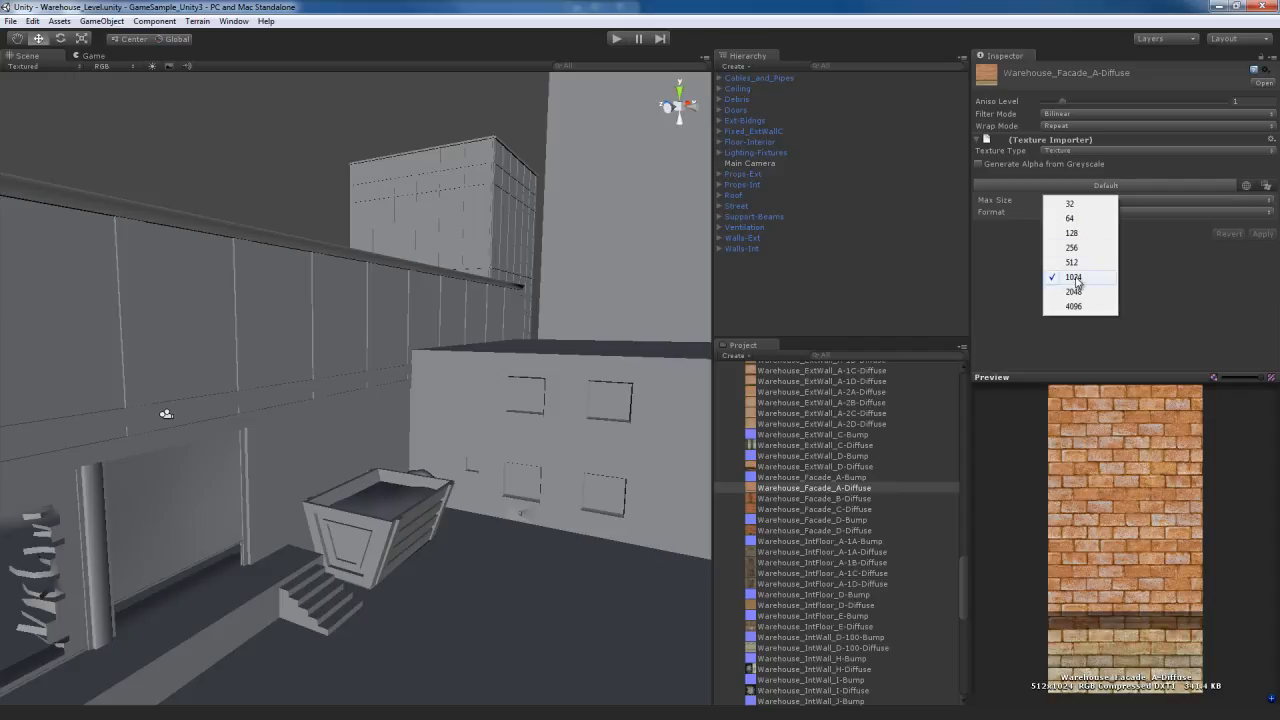
left_click(1093, 338)
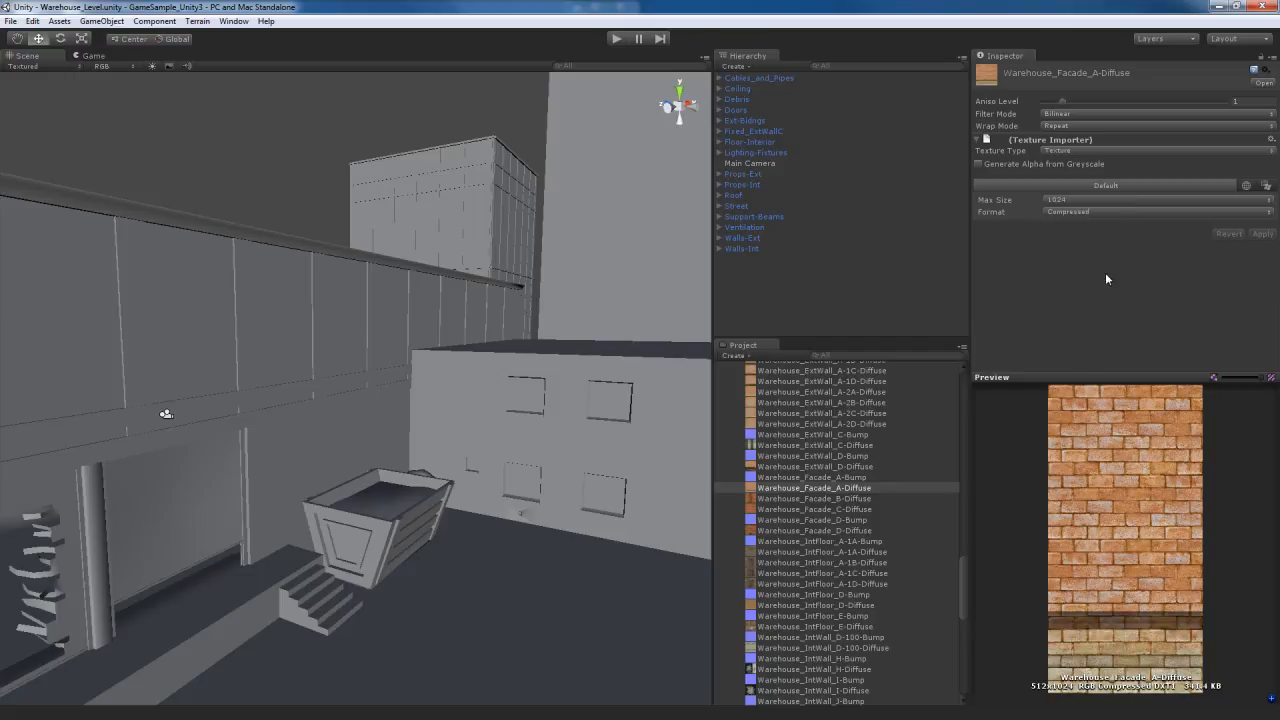
left_click(1098, 213)
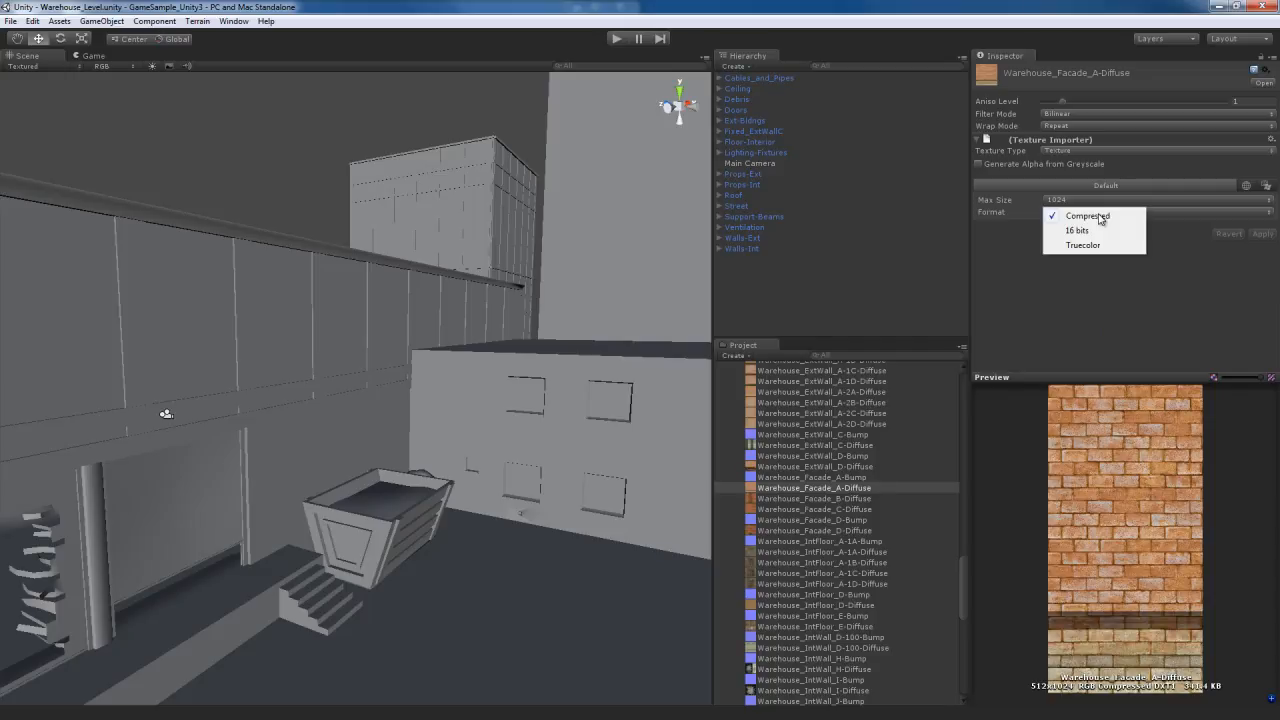
left_click(1105, 293)
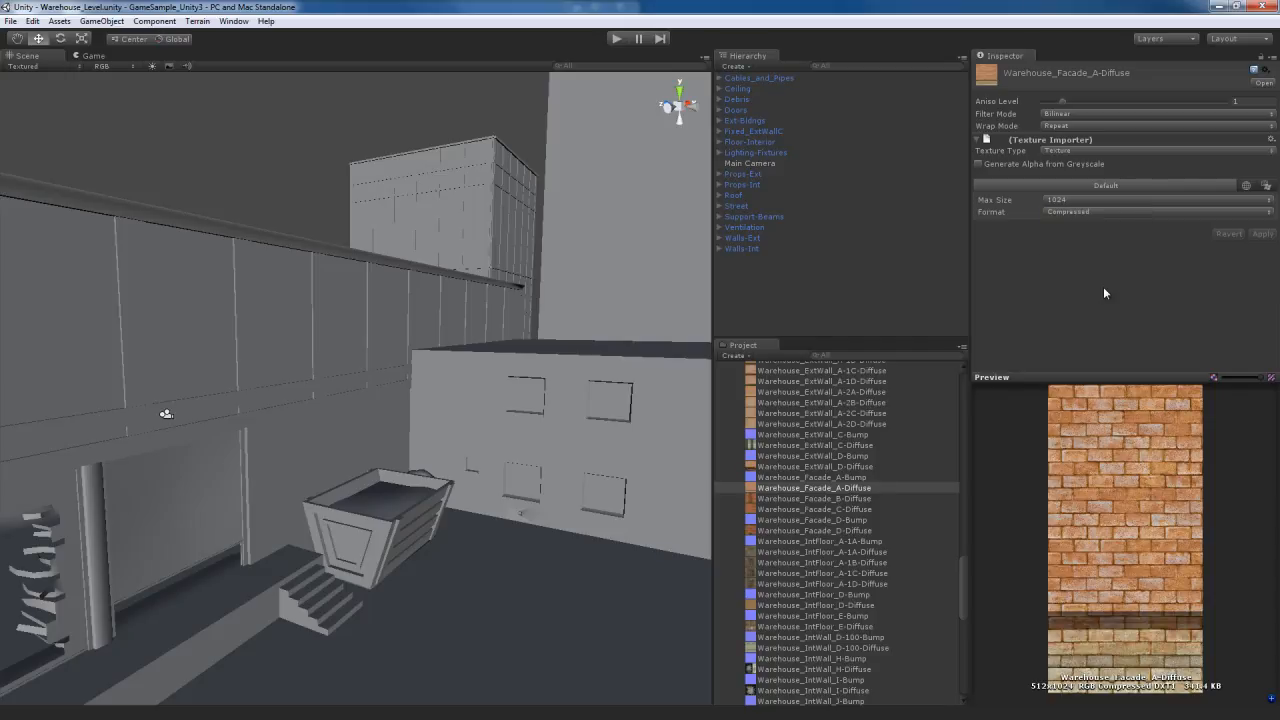
Look over the facade texture's Advanced mip map and normal map settings again, and restore the Texture type
left_click(1112, 151)
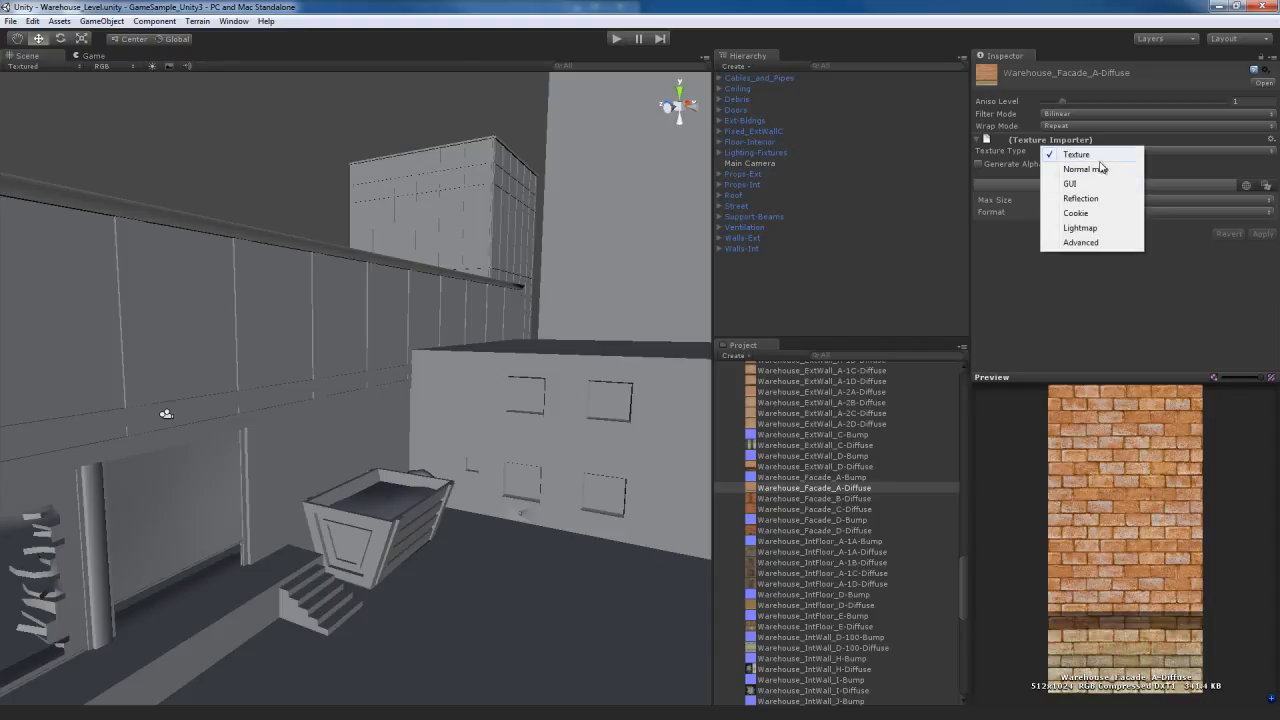
left_click(1081, 243)
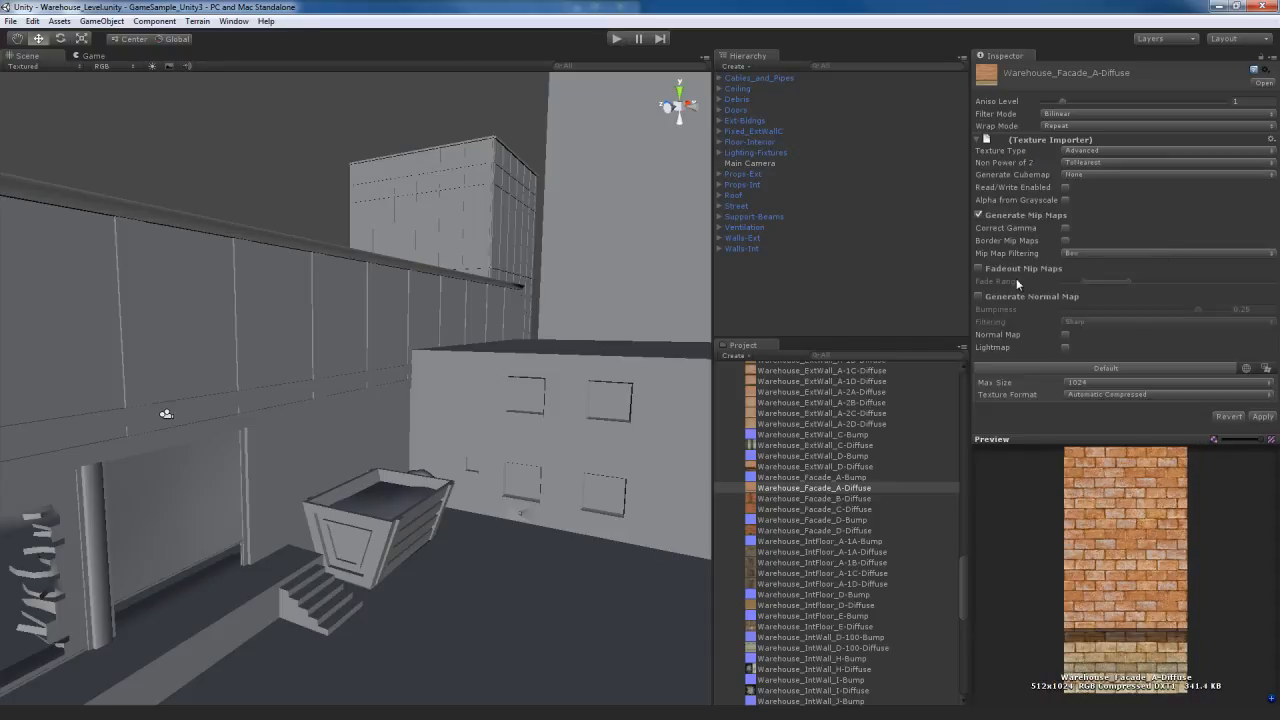
left_click(1112, 151)
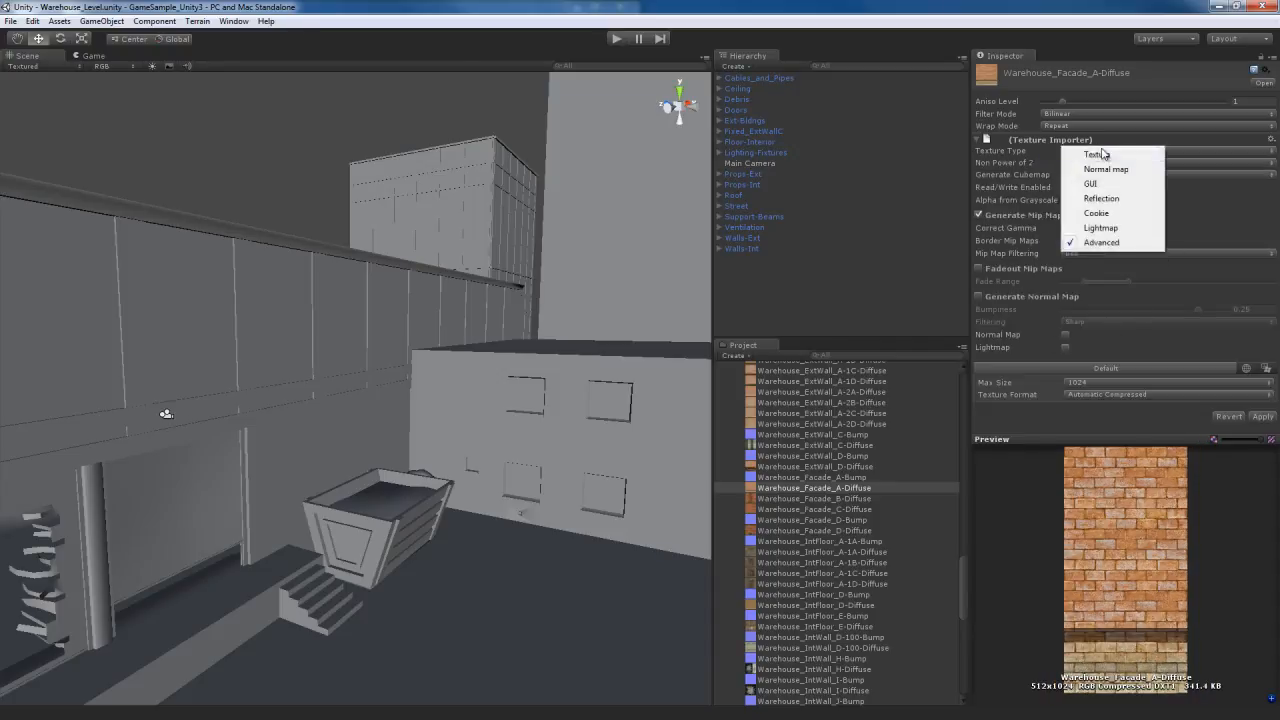
left_click(1100, 152)
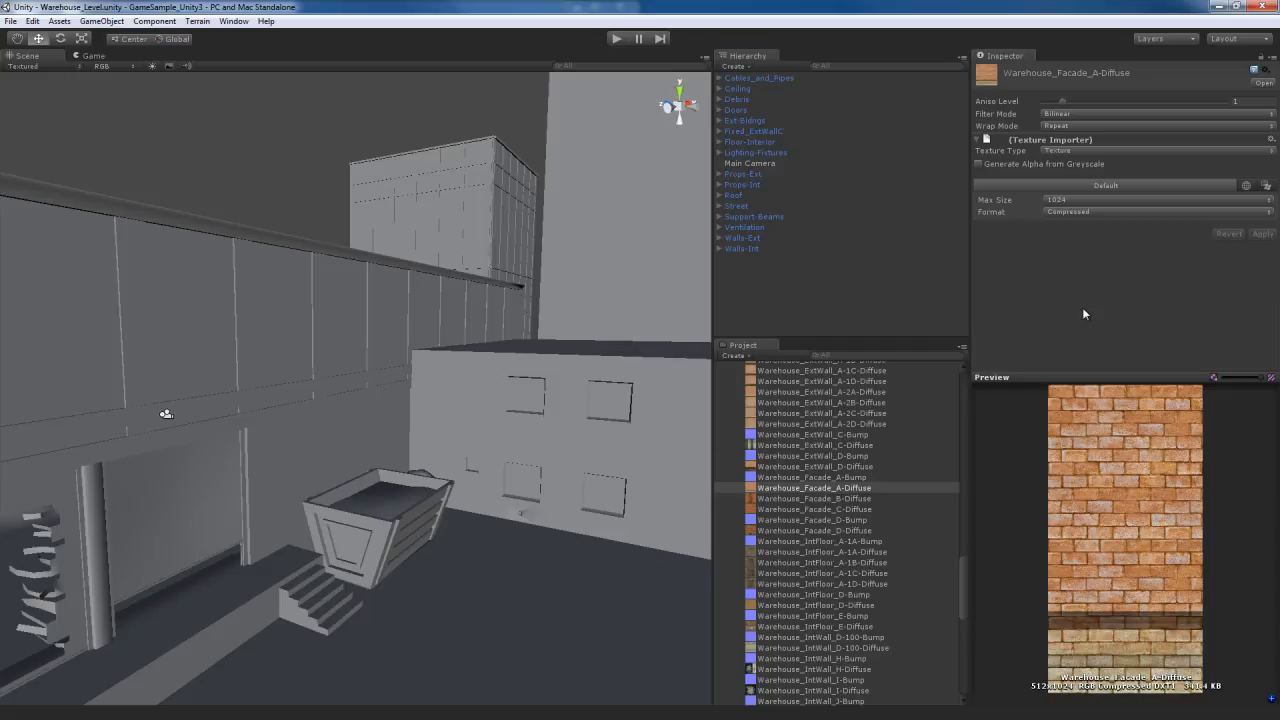
Examine the long windowed building beyond the dumpster in the scene
right_click_drag(530, 426, 619, 440)
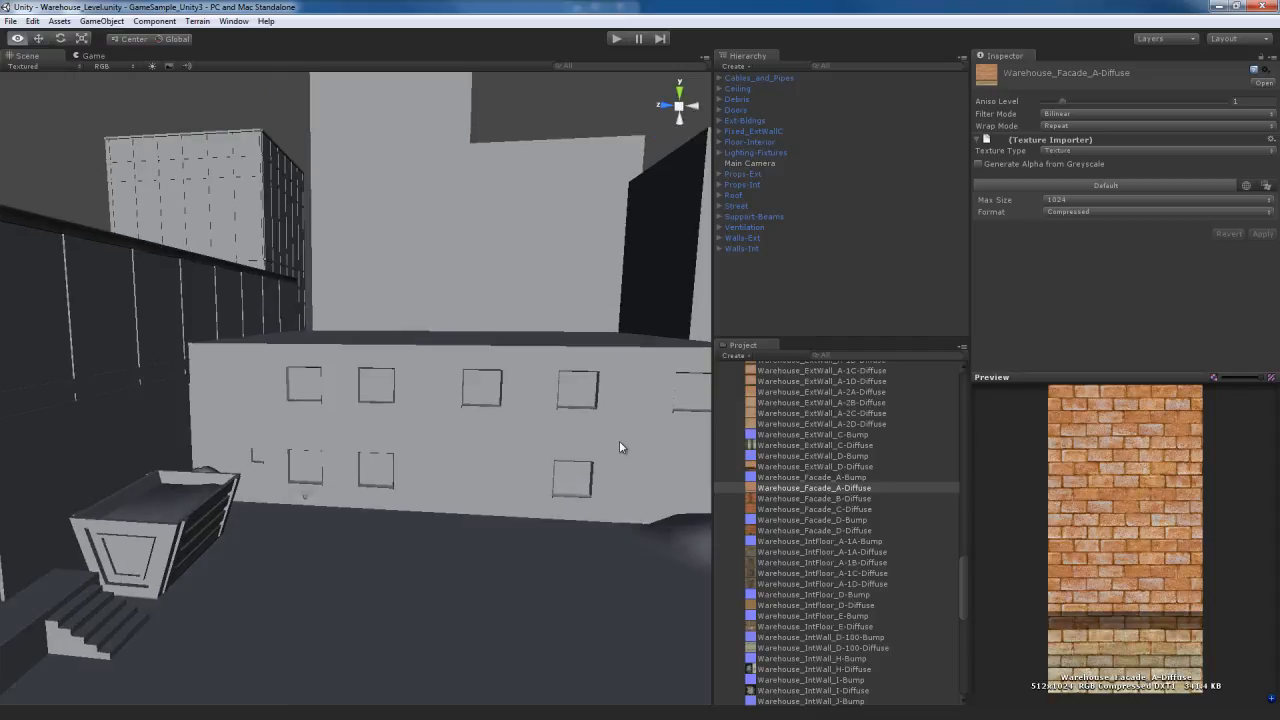